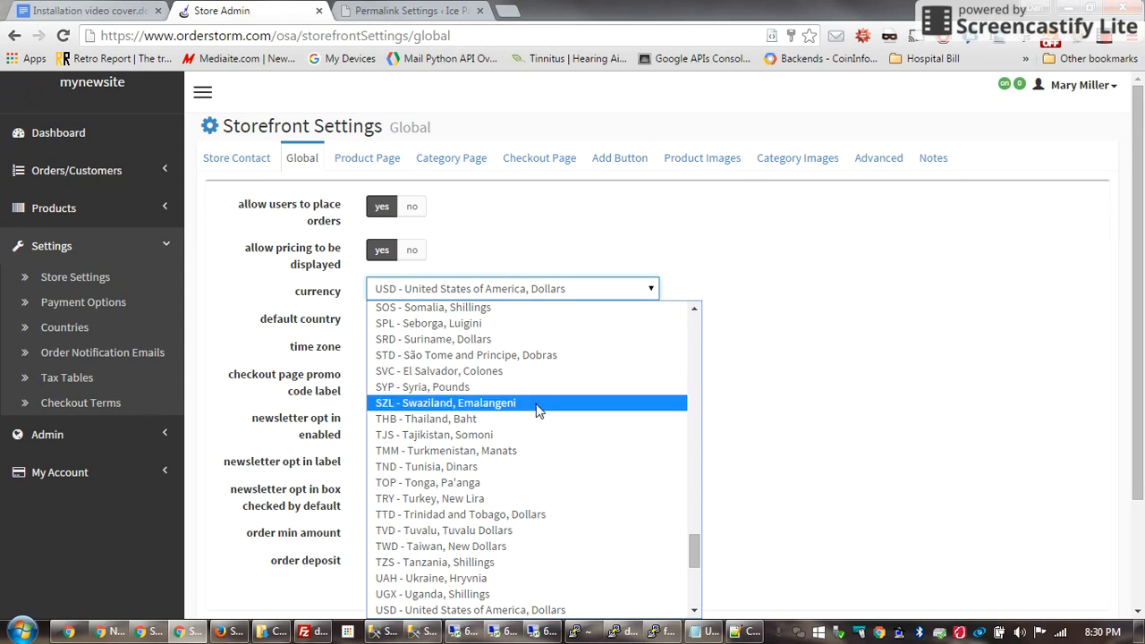
# Leave the store currency unchanged at US dollars
pyautogui.click(779, 274)
pyautogui.click(781, 269)
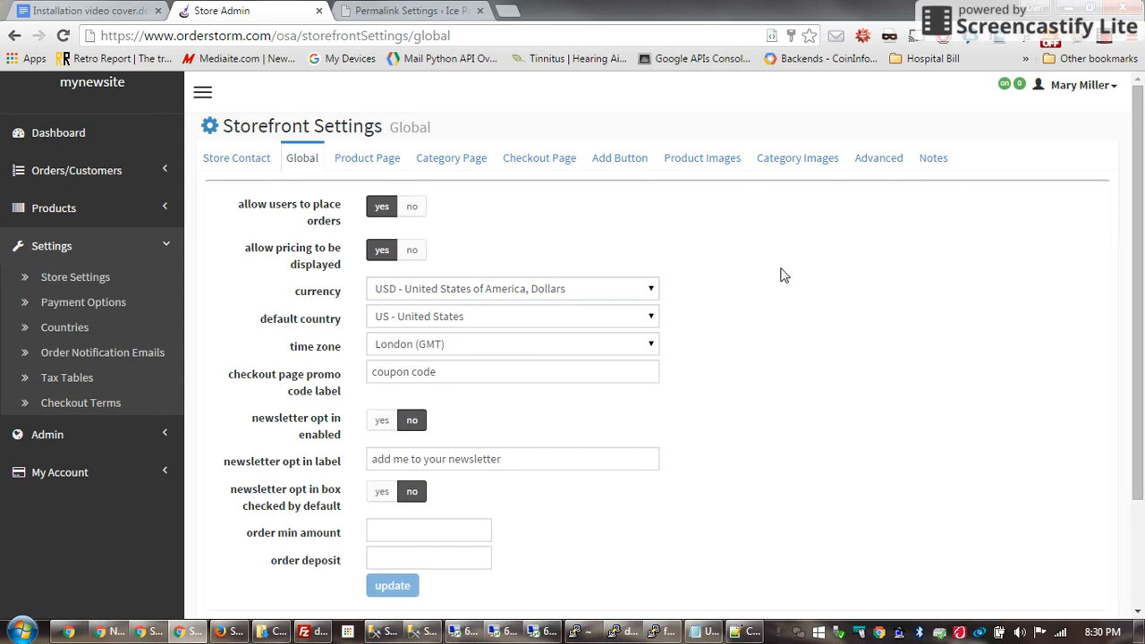
pyautogui.scroll(-2, 756, 305)
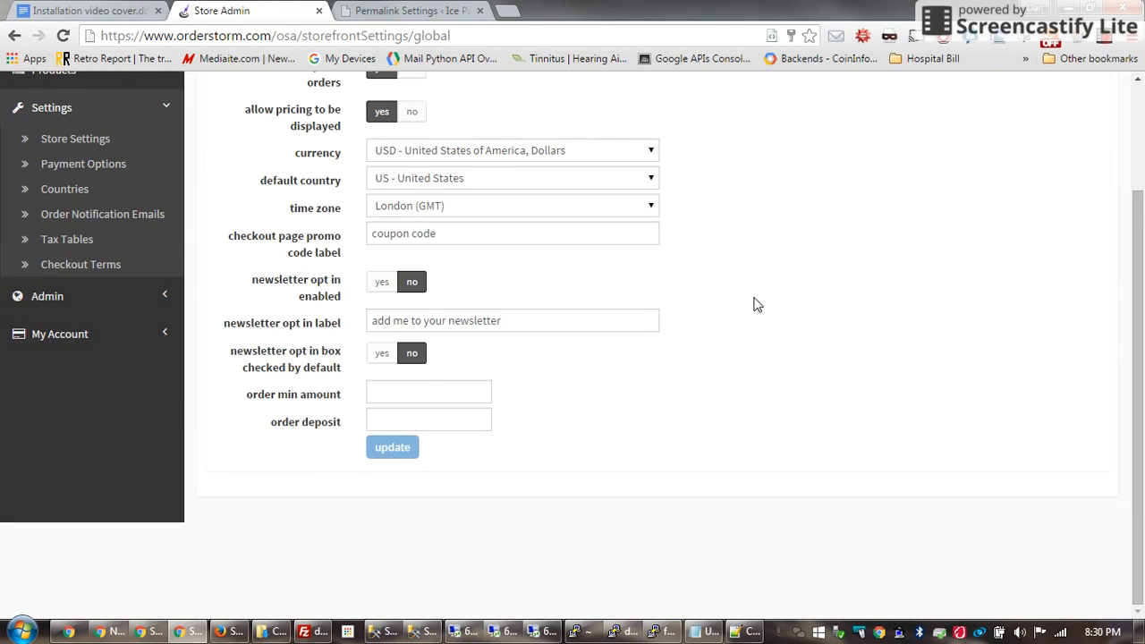
pyautogui.scroll(2, 756, 305)
# Review the Product Page settings, highlighting the Item no. label and the permalink value
pyautogui.click(370, 158)
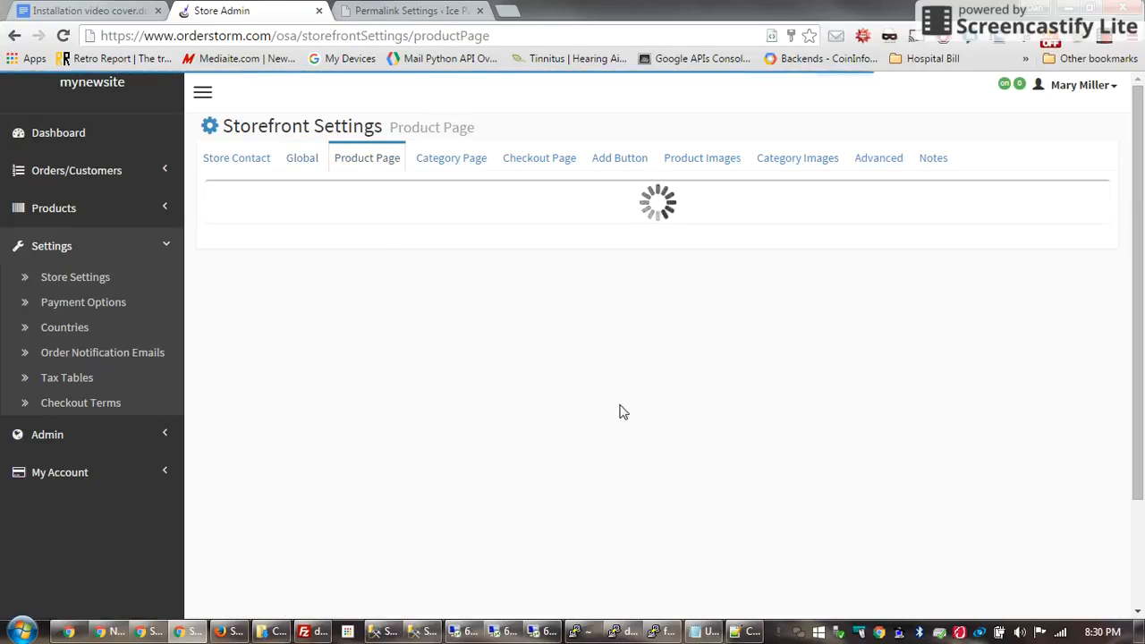
pyautogui.moveTo(464, 251)
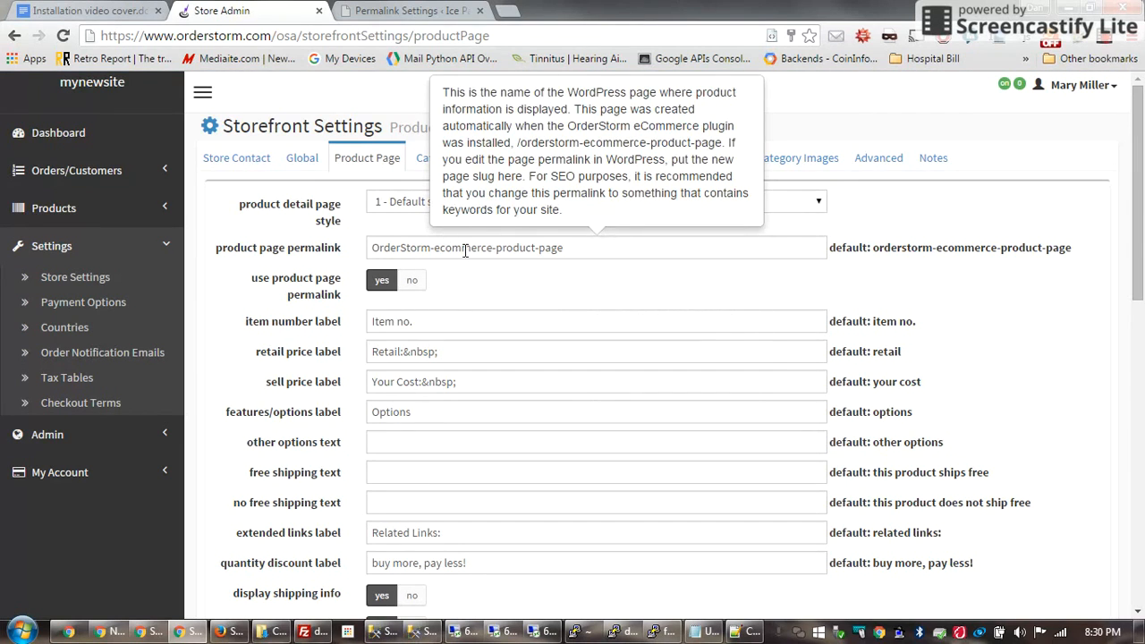
pyautogui.moveTo(407, 281)
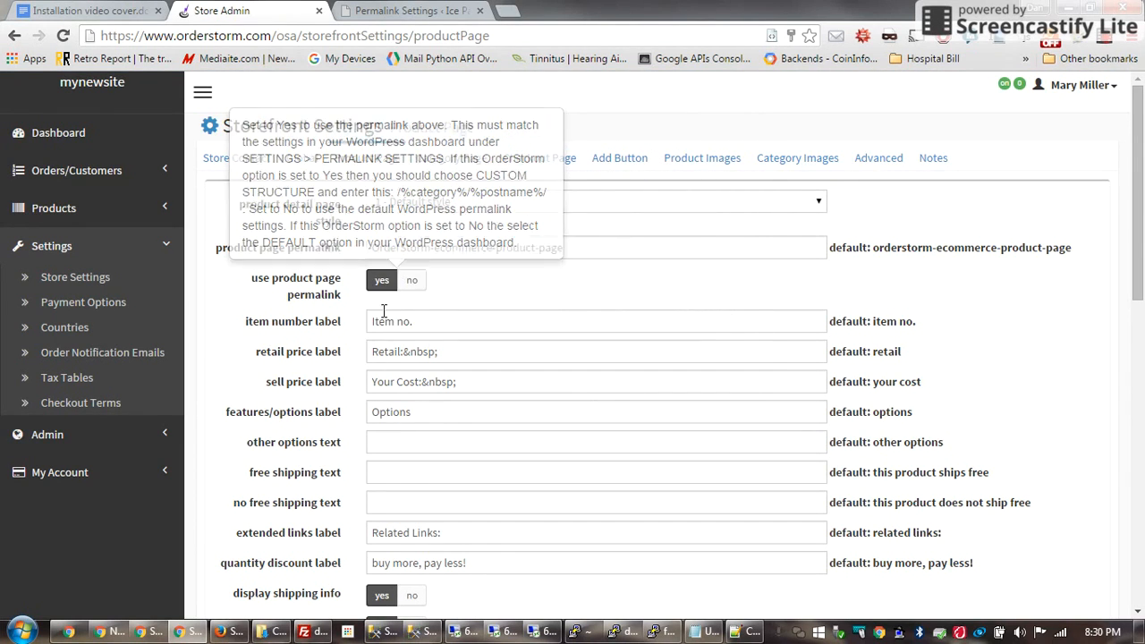
pyautogui.moveTo(416, 322)
pyautogui.moveTo(421, 323); pyautogui.dragTo(356, 323)
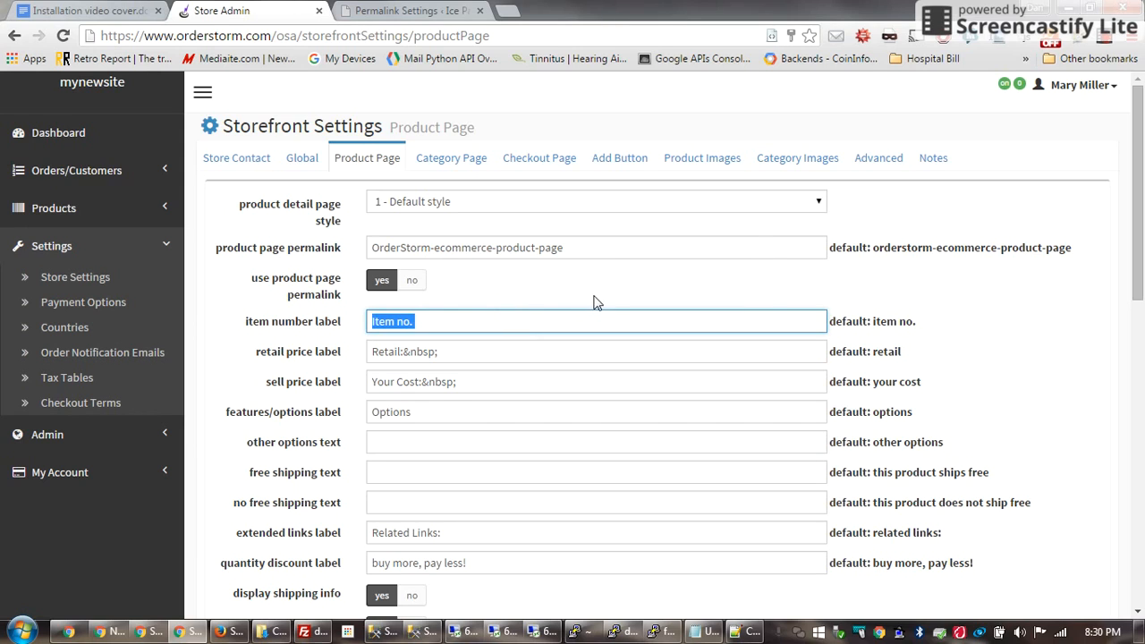
pyautogui.moveTo(593, 251); pyautogui.dragTo(360, 247)
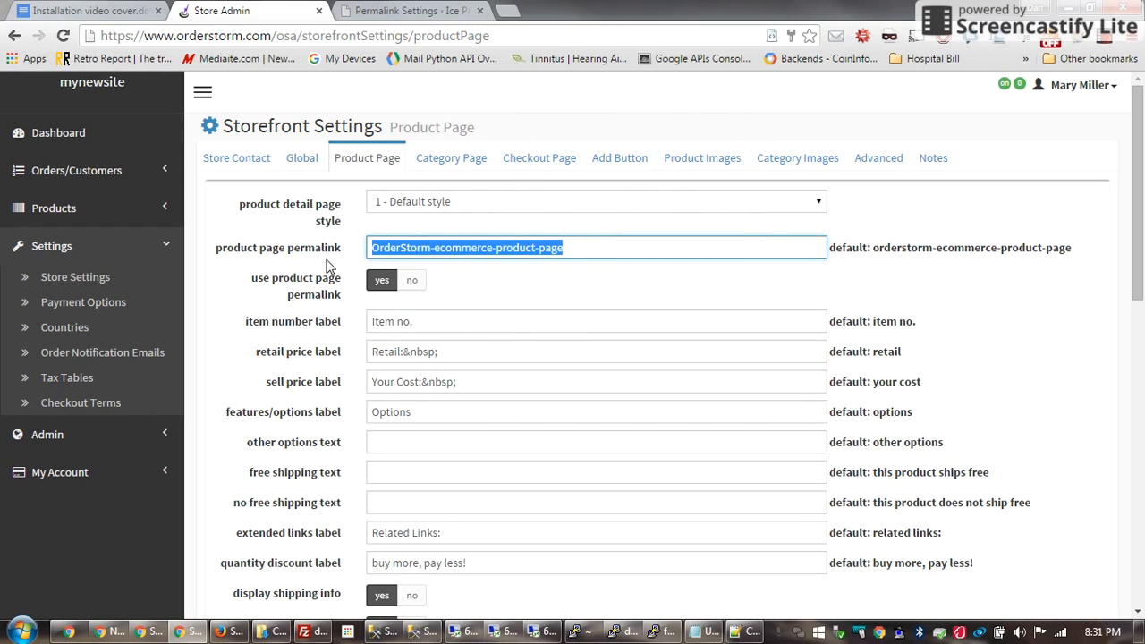
pyautogui.moveTo(444, 323); pyautogui.dragTo(347, 325)
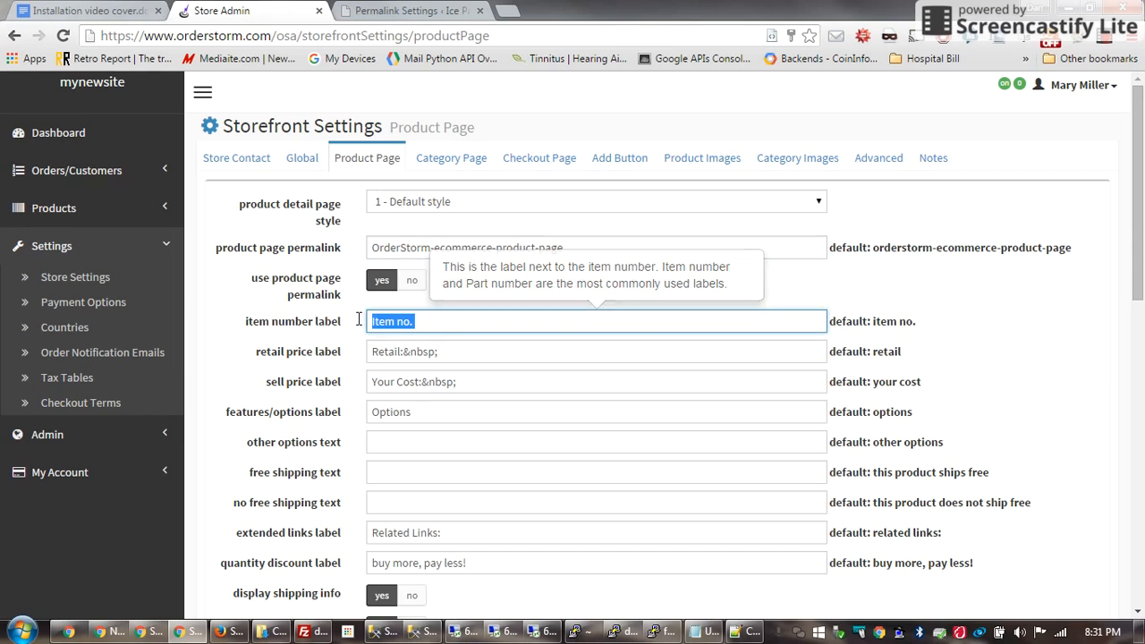
pyautogui.scroll(-6, 473, 414)
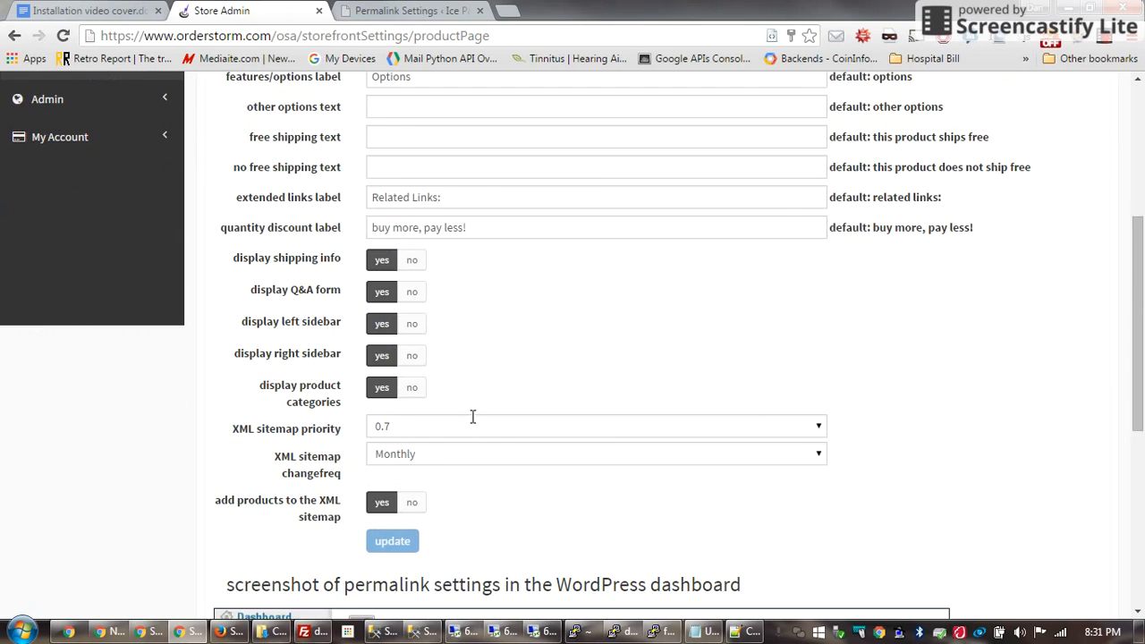
# In WordPress Permalink Settings, highlight Custom Structure and show the note with /%category%/%postname%/
pyautogui.click(385, 13)
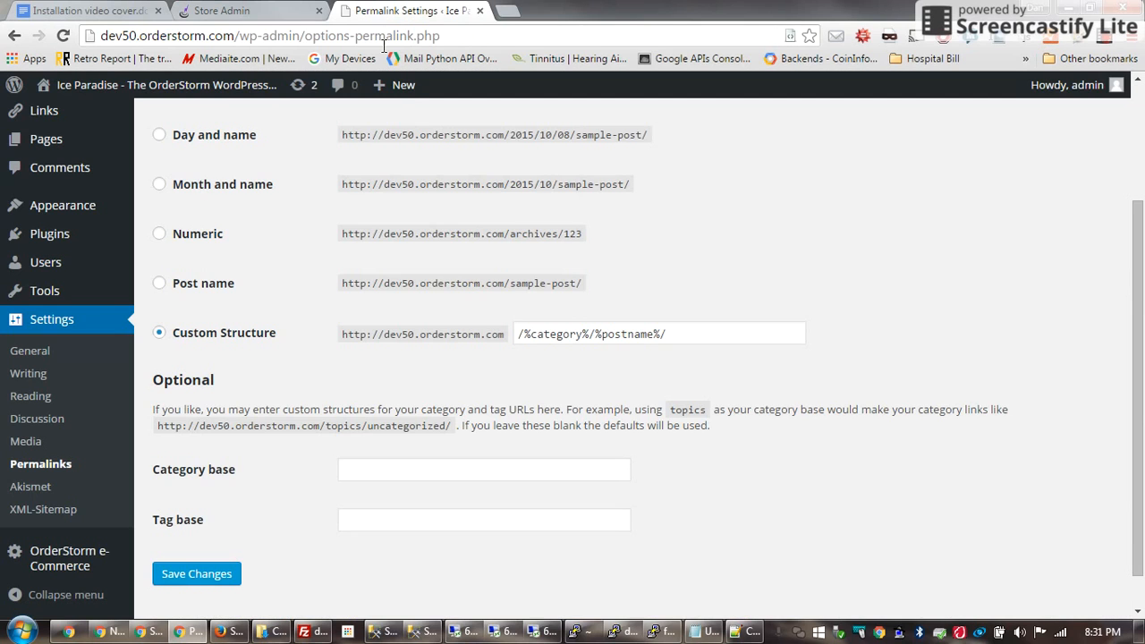
pyautogui.scroll(-1, 402, 425)
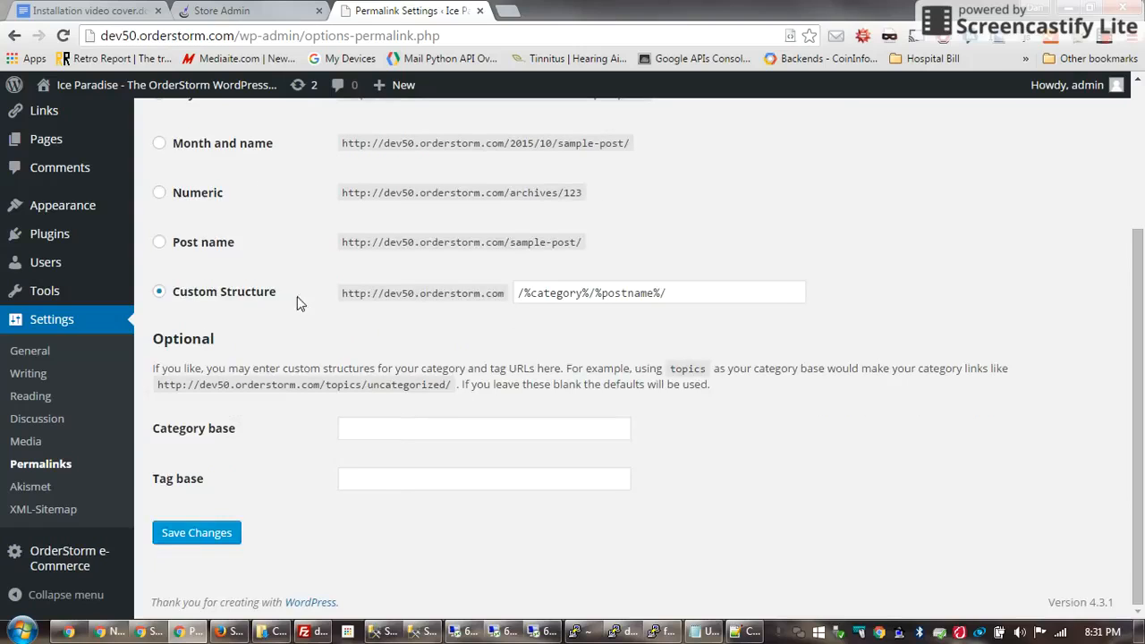
pyautogui.moveTo(297, 297); pyautogui.dragTo(178, 297)
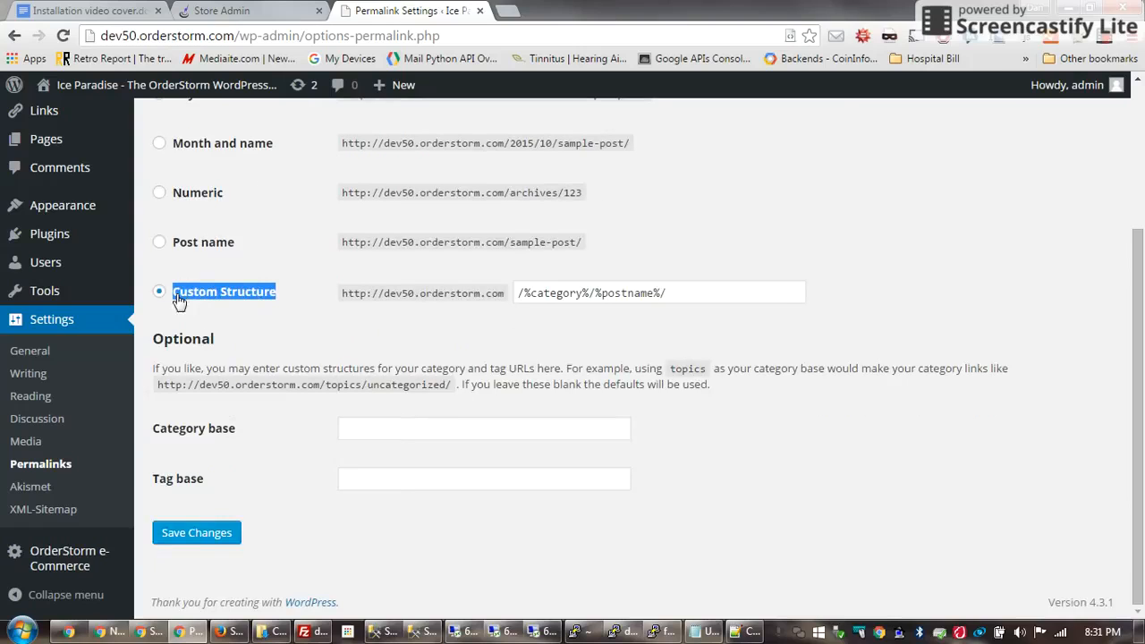
pyautogui.click(706, 632)
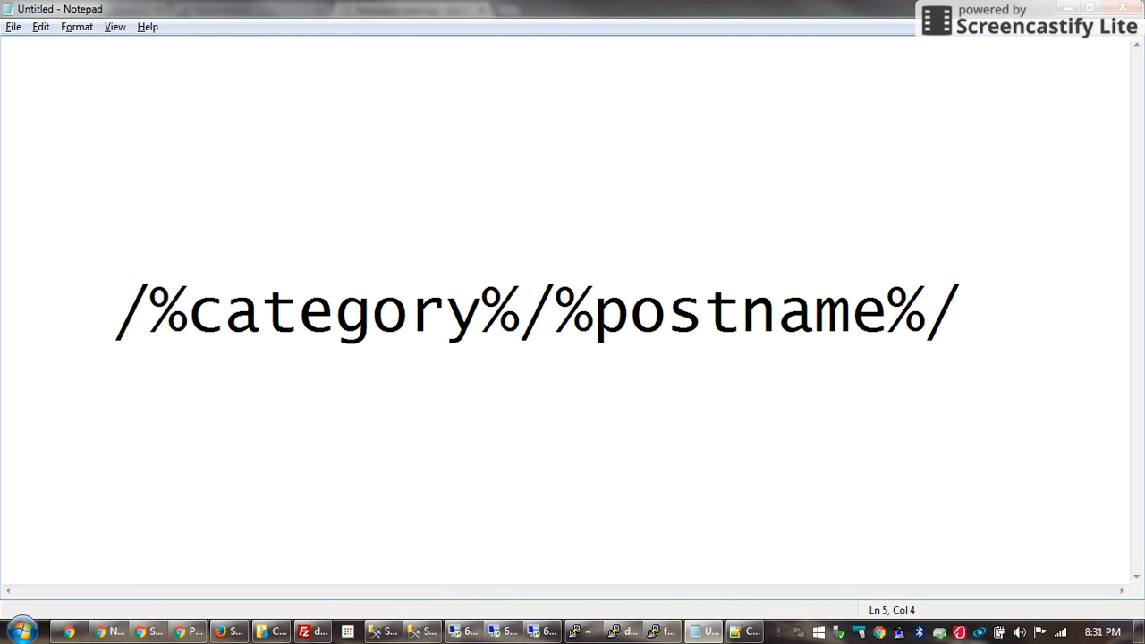
# Leave the permalink note and return to the browser with Alt+Tab
pyautogui.hotkey('alt', 'Tab')
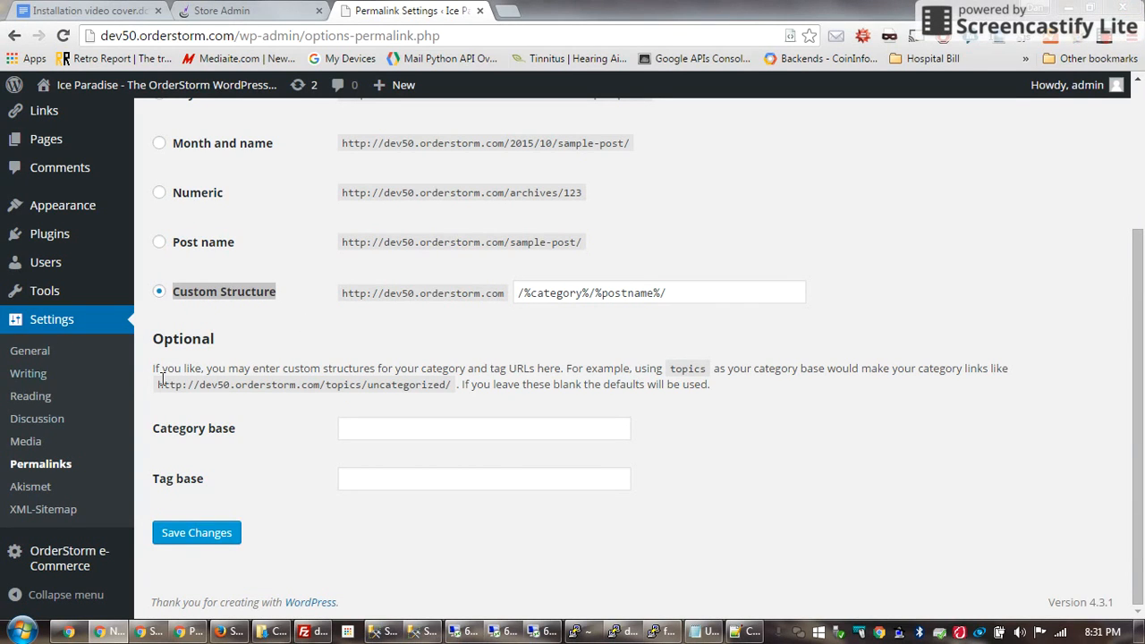
# Replace the Item no. label with 'Part number' and the retail price label with 'MSRP'
pyautogui.click(240, 11)
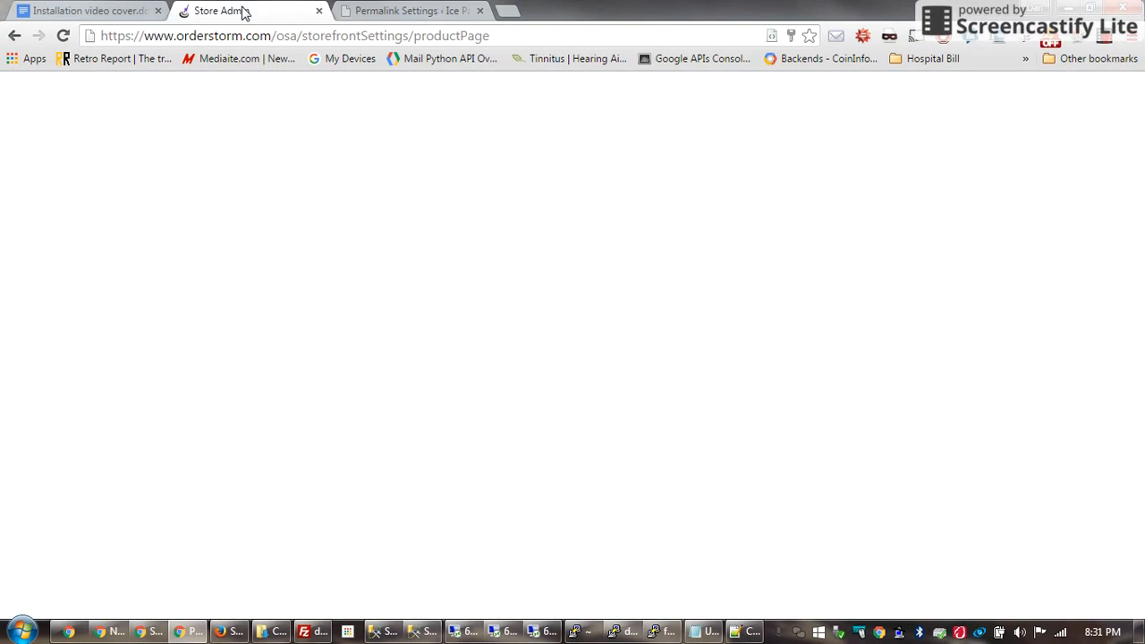
pyautogui.scroll(6, 596, 271)
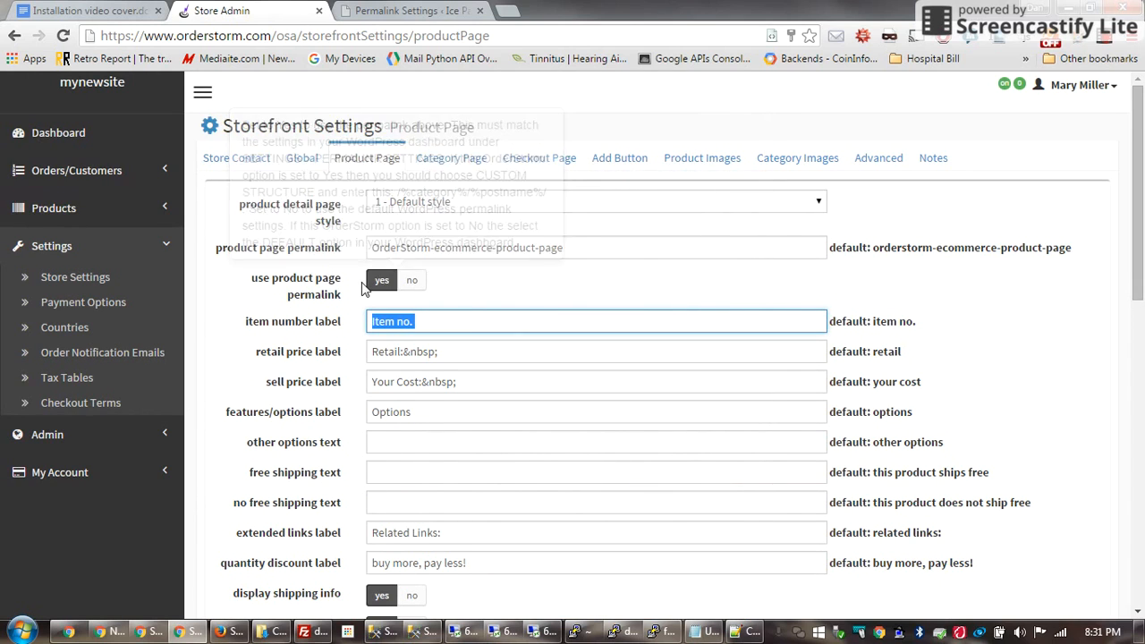
pyautogui.click(445, 325)
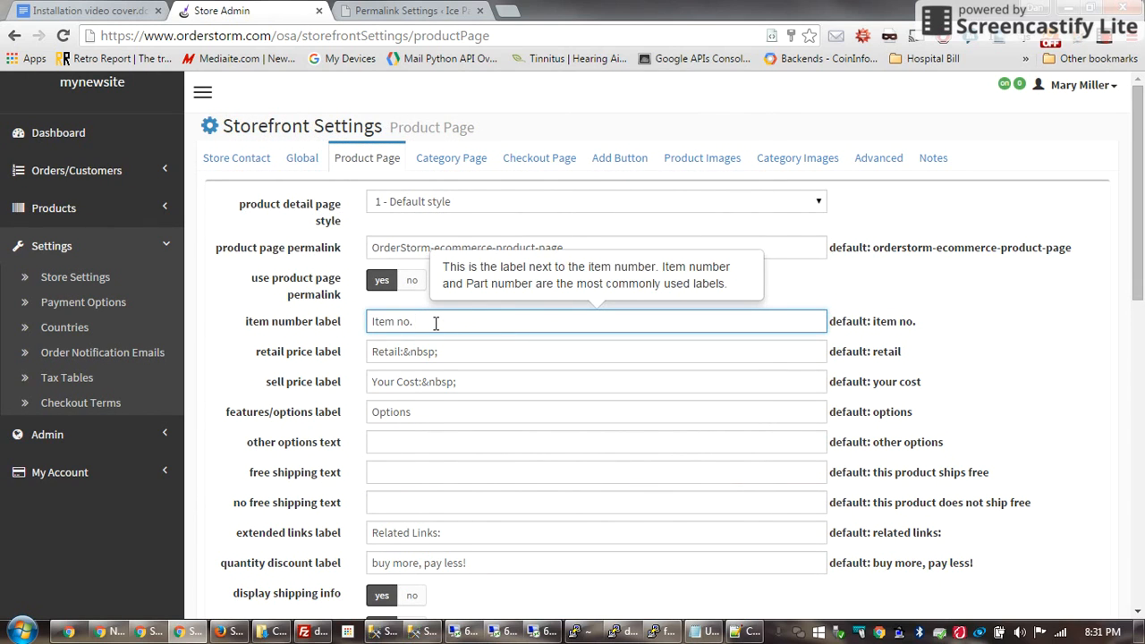
pyautogui.moveTo(436, 323); pyautogui.dragTo(367, 324)
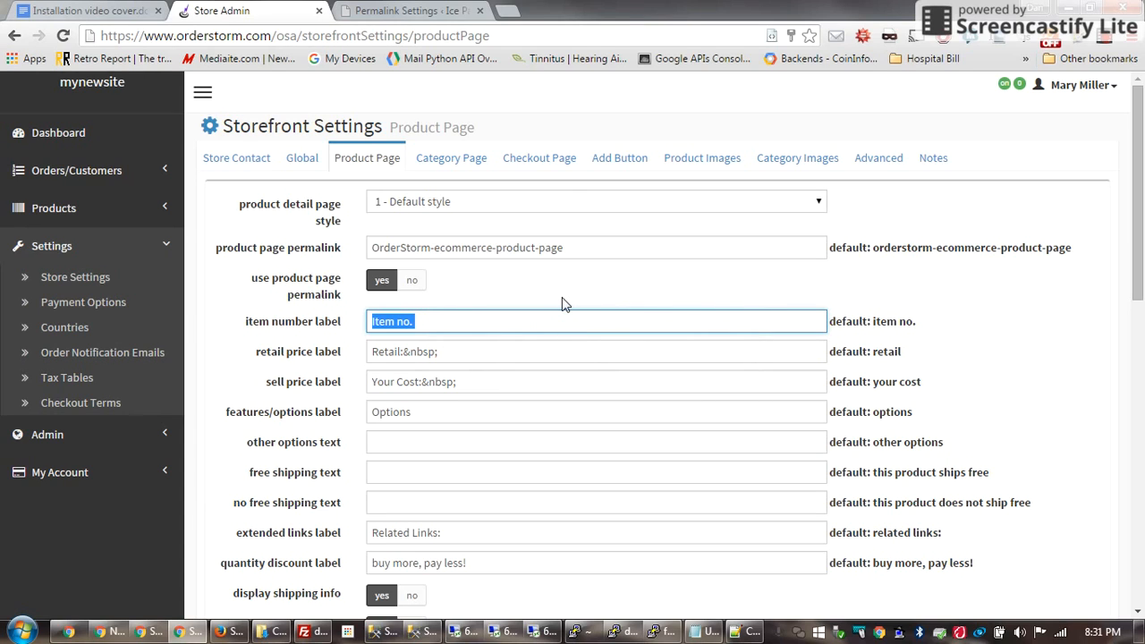
pyautogui.write('Part number')
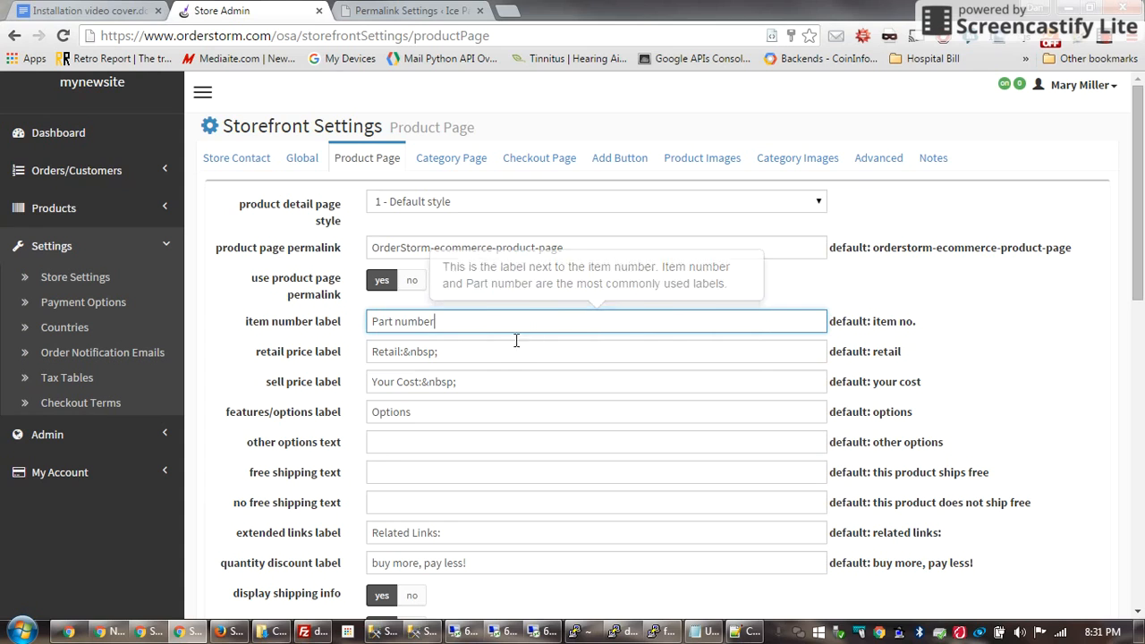
pyautogui.press('Tab')
pyautogui.write('M')
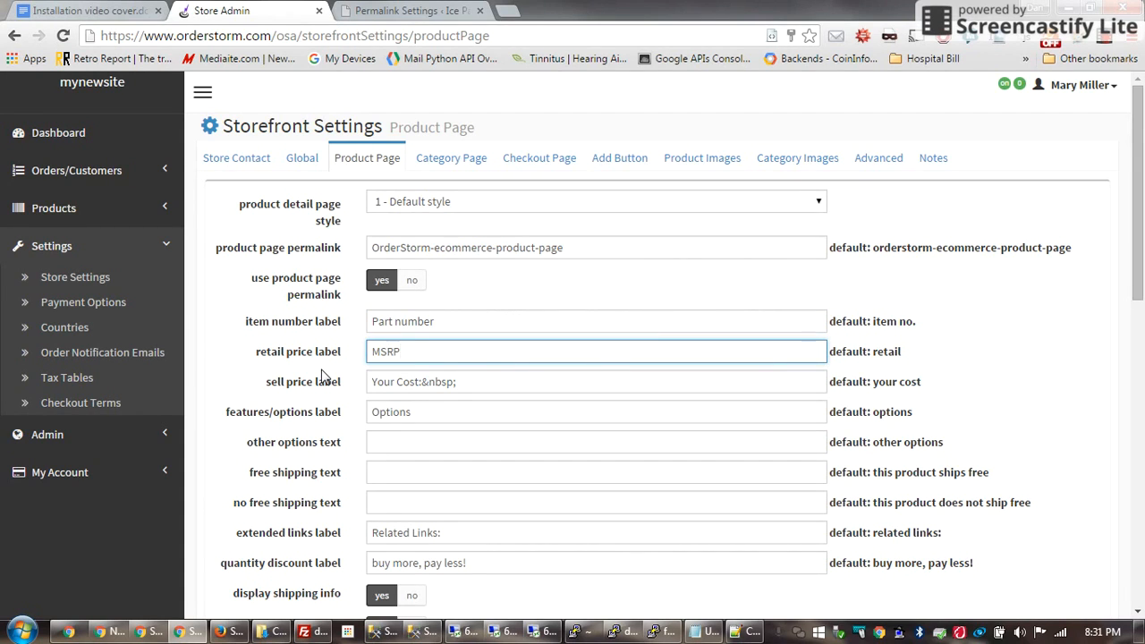
pyautogui.click(487, 385)
pyautogui.scroll(-4, 487, 384)
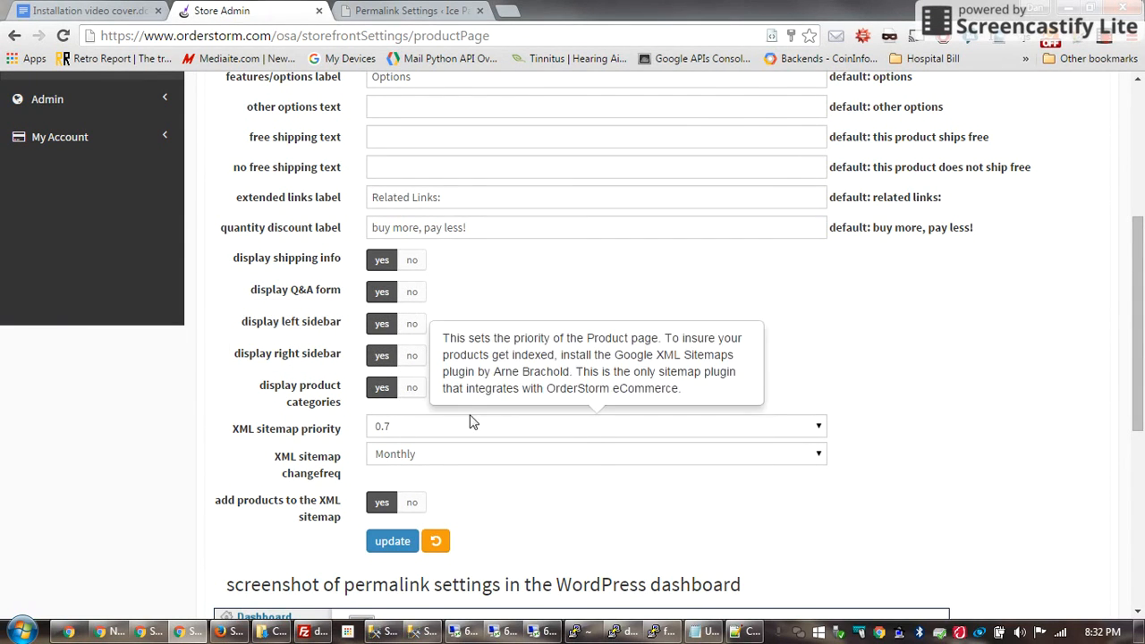
# Choose 1.0 for the product page sitemap priority and Daily for changefreq
pyautogui.click(531, 430)
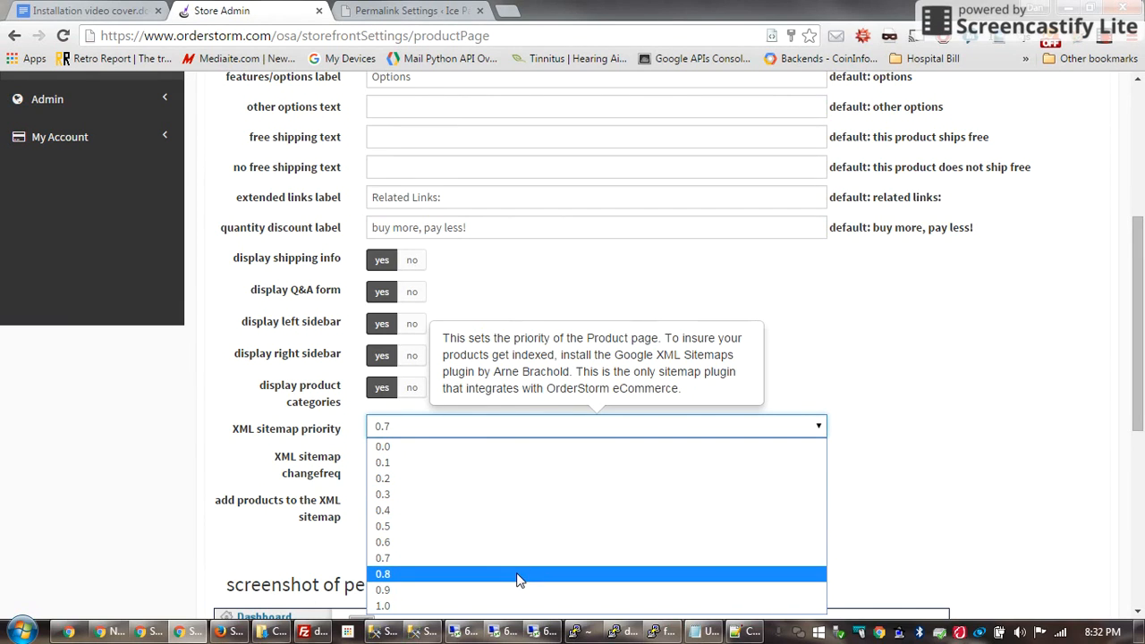
pyautogui.click(519, 606)
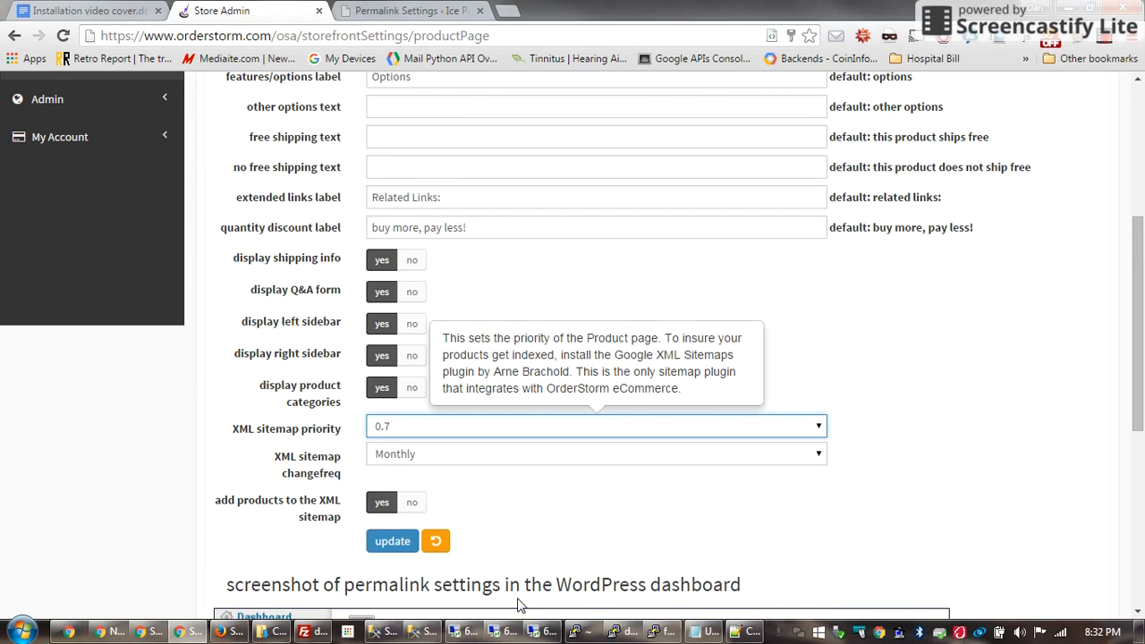
pyautogui.click(478, 462)
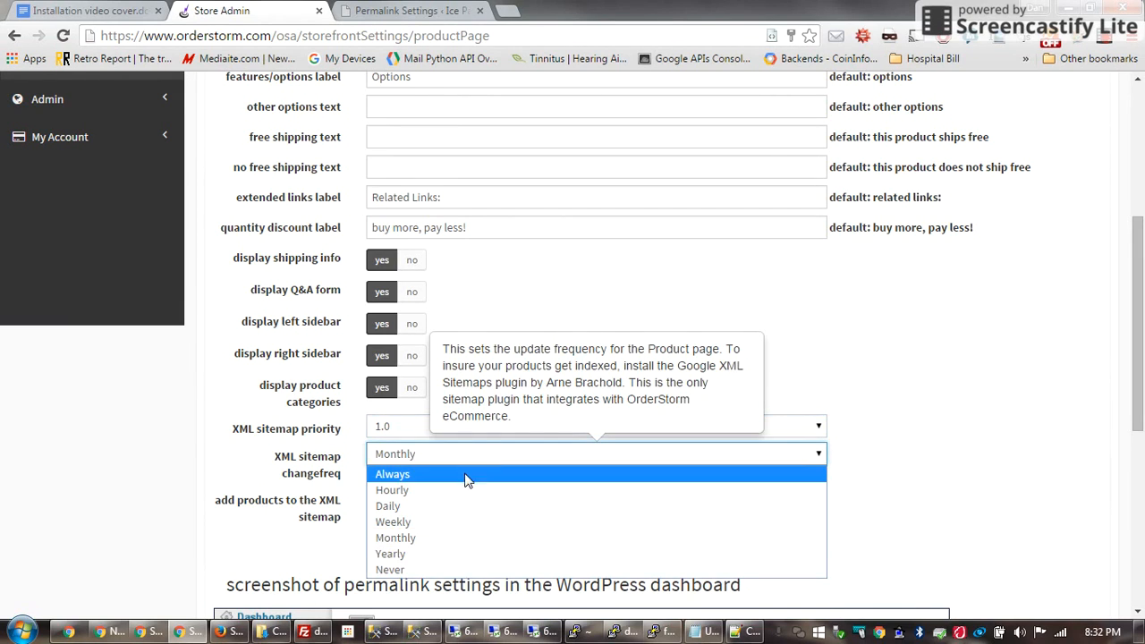
pyautogui.click(455, 506)
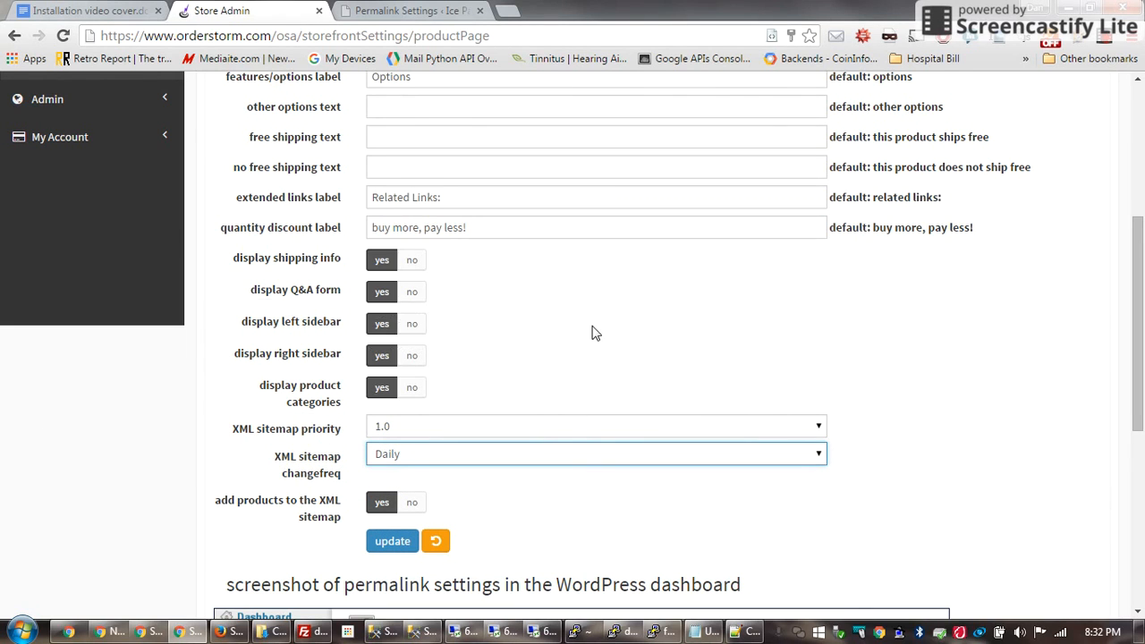
pyautogui.scroll(2, 590, 329)
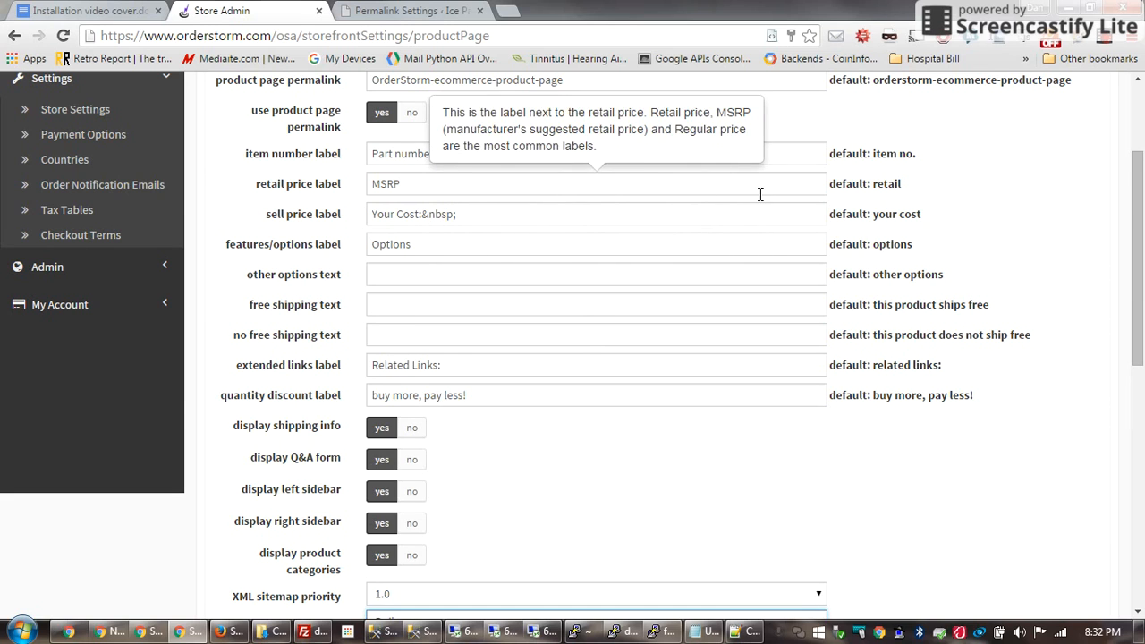
pyautogui.scroll(2, 760, 191)
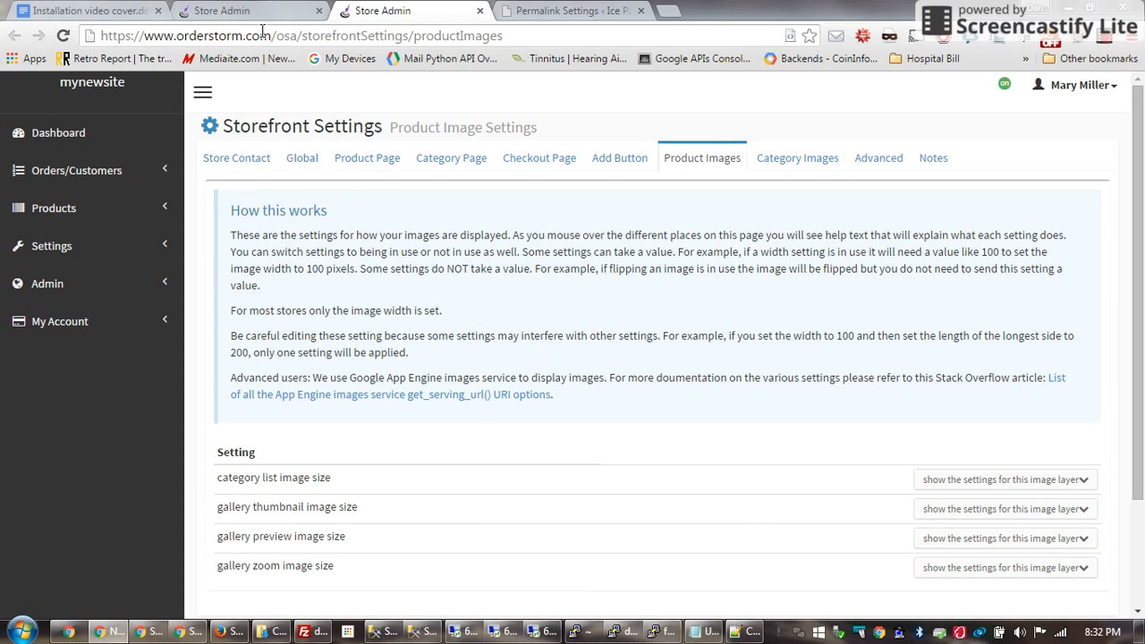
# On the other Store Admin tab, toggle field help off and on, then go to Payment Options
pyautogui.click(249, 11)
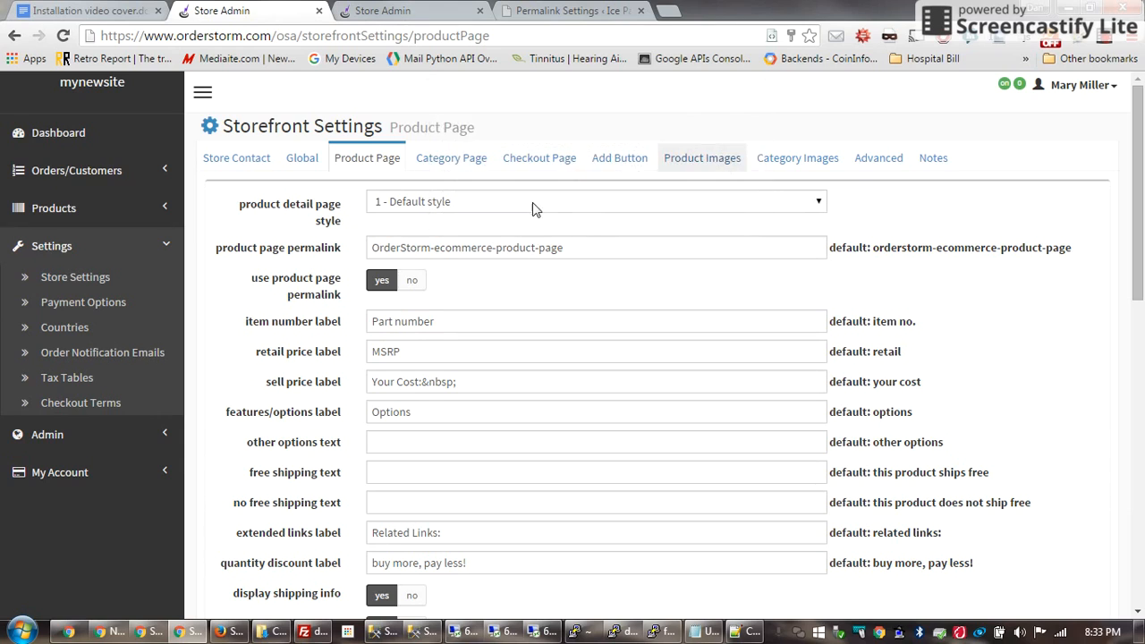
pyautogui.click(1005, 85)
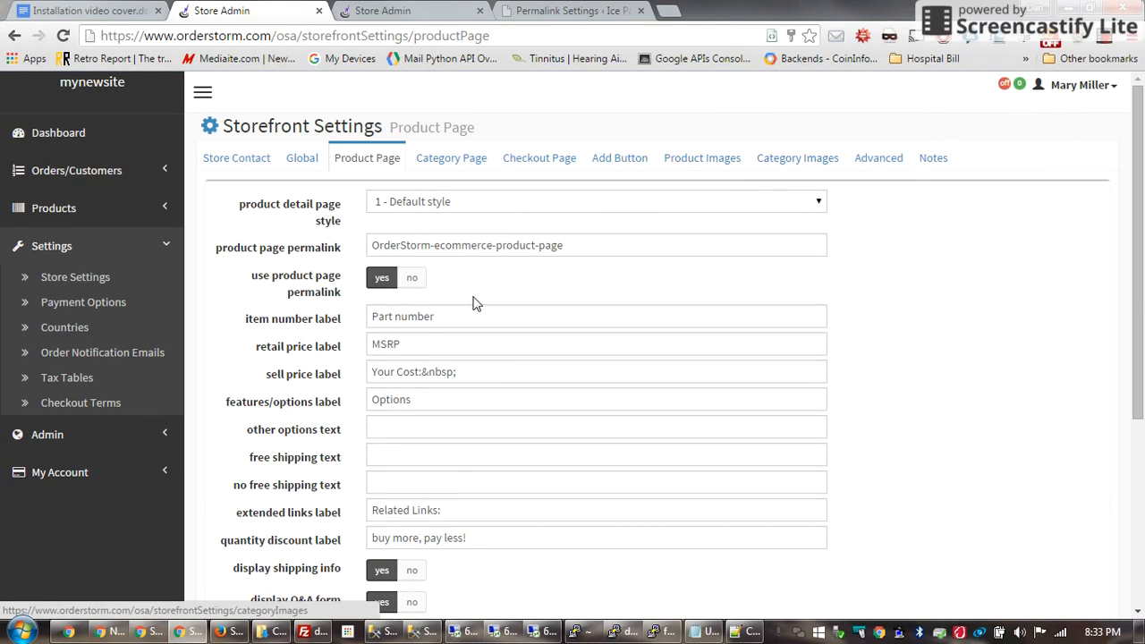
pyautogui.click(1004, 84)
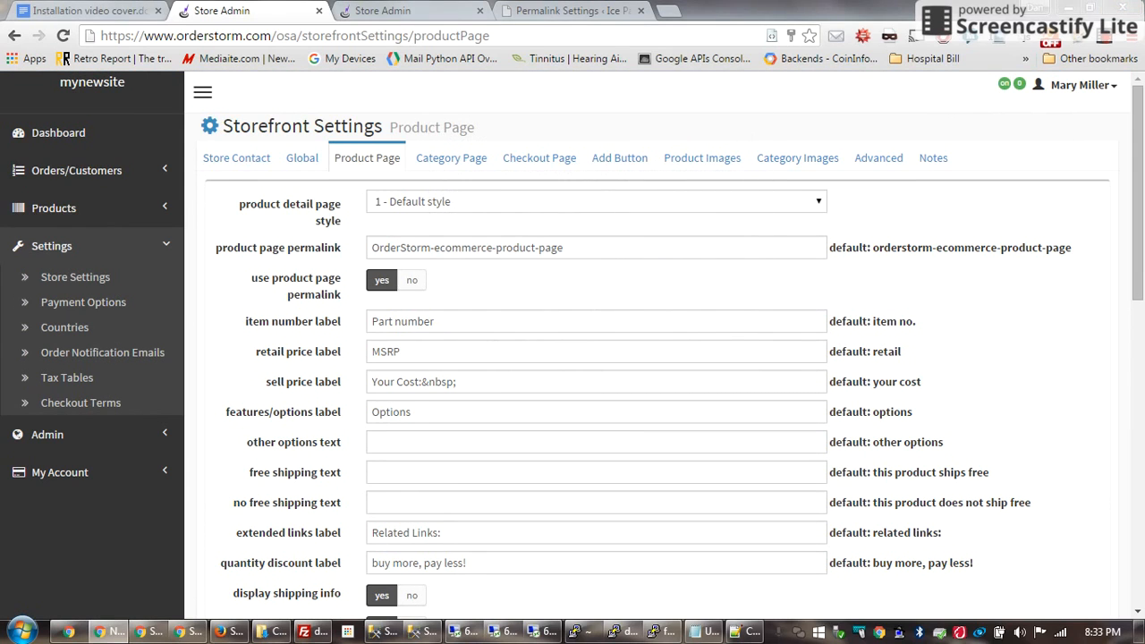
pyautogui.click(105, 305)
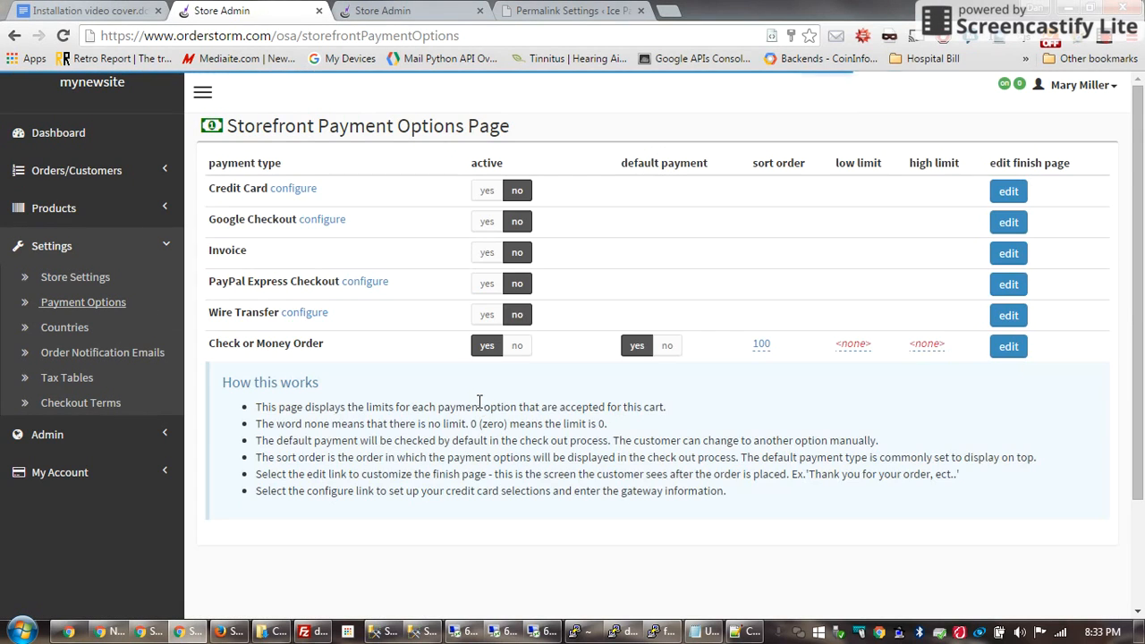
# Mark Credit Card and Google Checkout active, then edit the Credit Card finish page
pyautogui.click(485, 192)
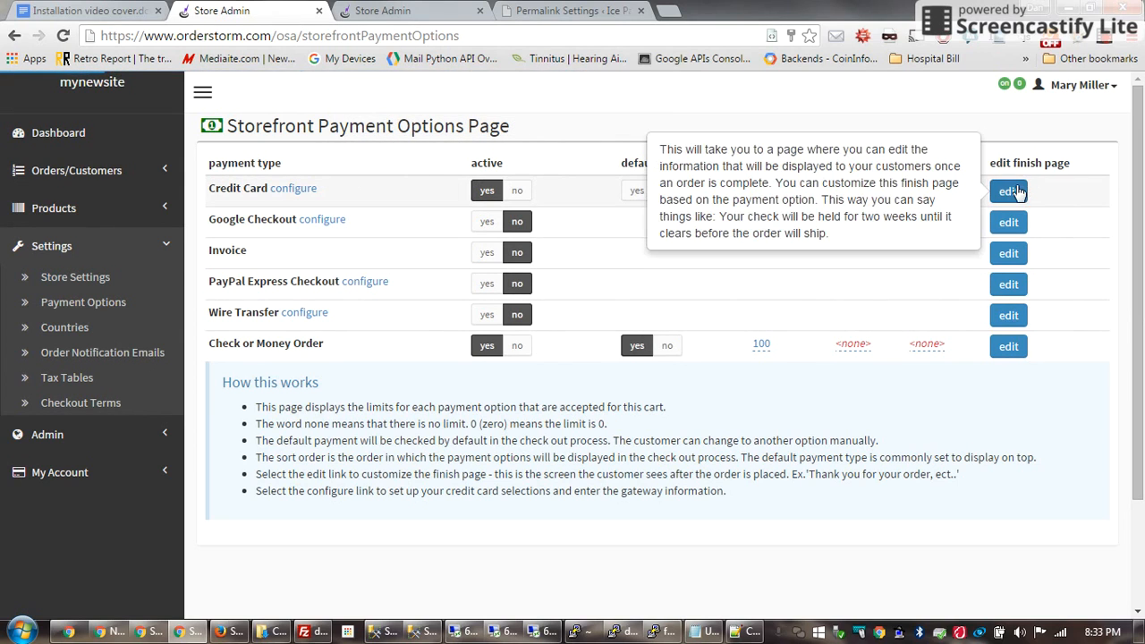
pyautogui.click(486, 221)
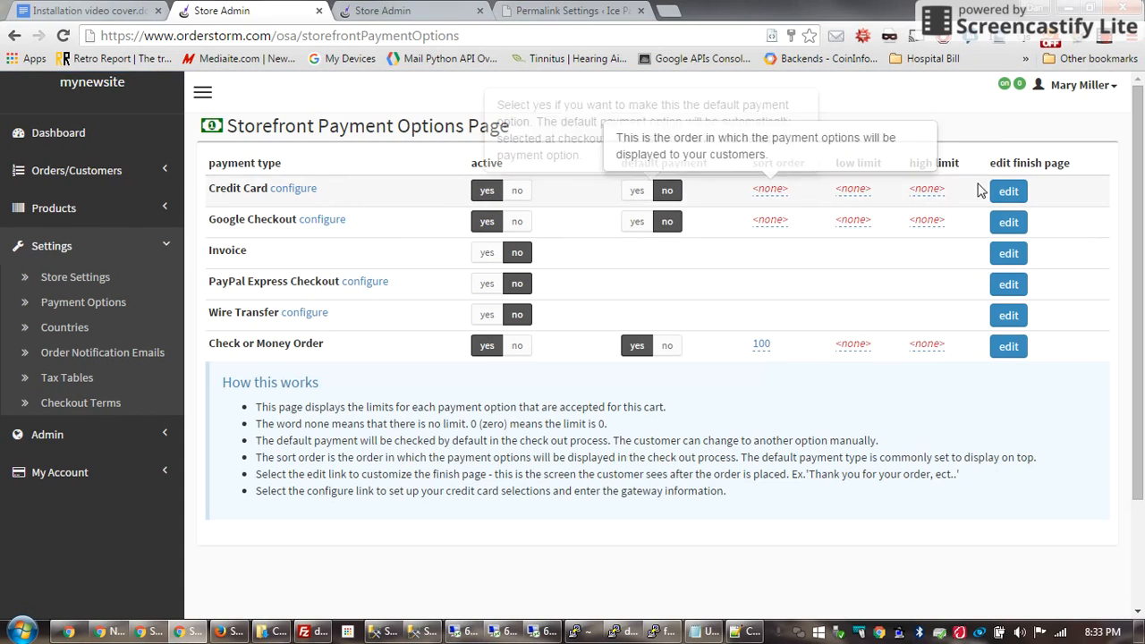
pyautogui.click(1011, 192)
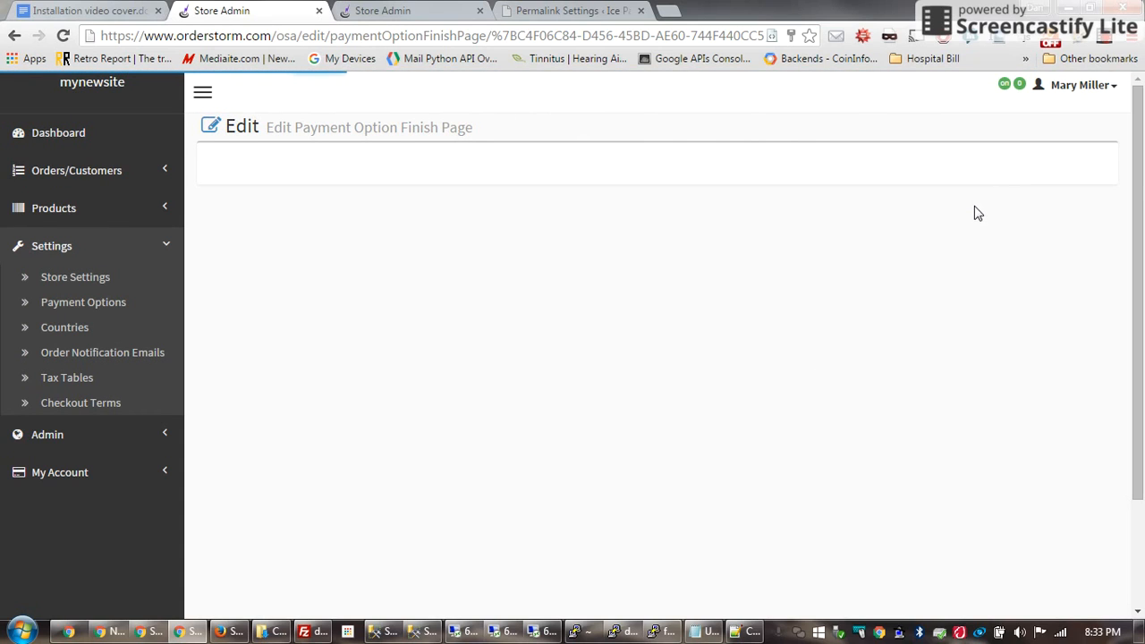
pyautogui.moveTo(665, 298); pyautogui.dragTo(223, 274)
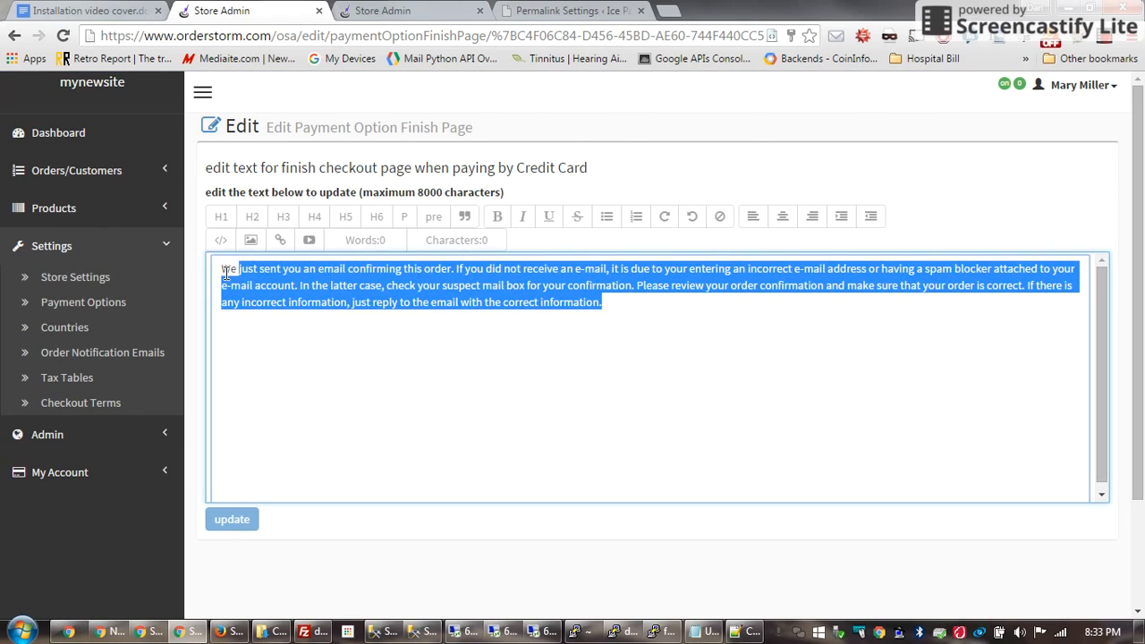
pyautogui.click(1018, 84)
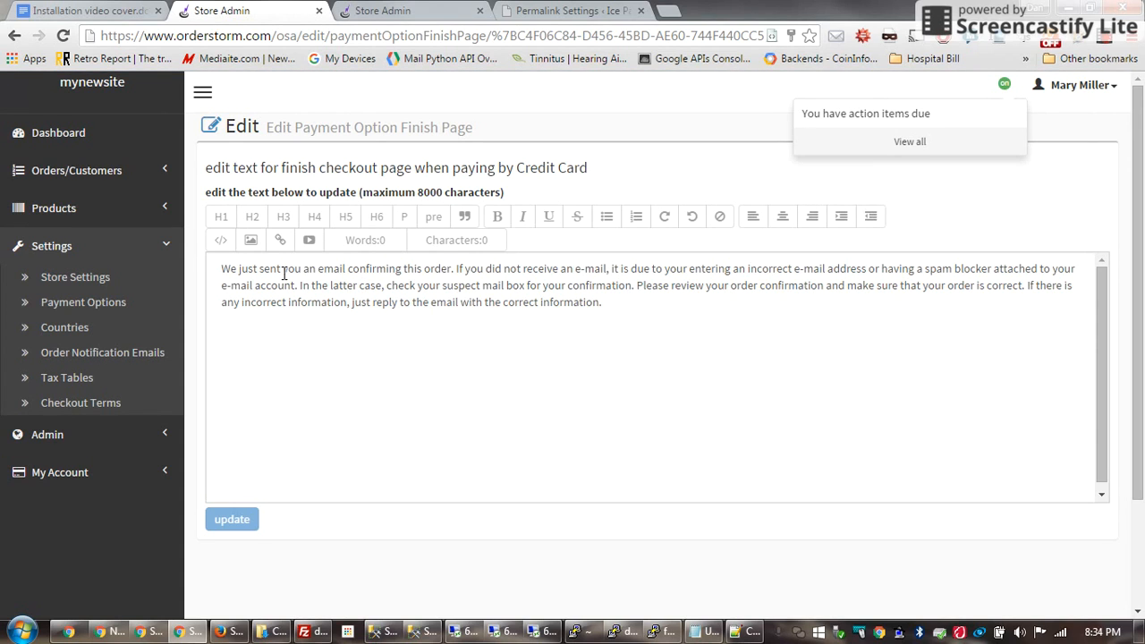
pyautogui.click(14, 36)
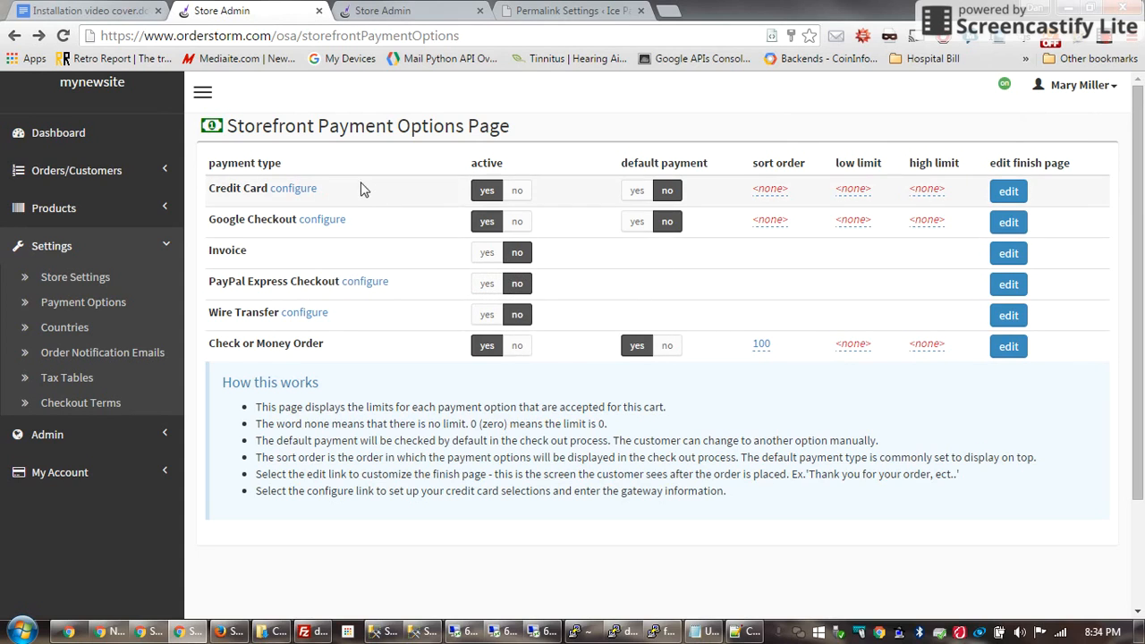
pyautogui.click(295, 189)
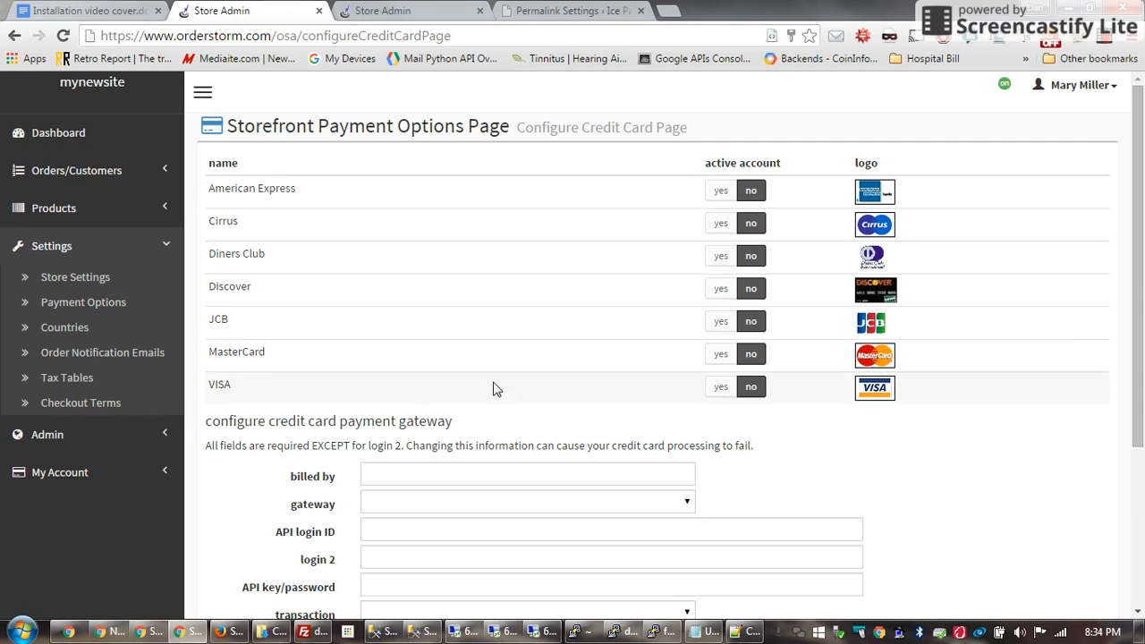
# Accept American Express and Cirrus cards and choose Approve.NET as the card gateway
pyautogui.click(722, 190)
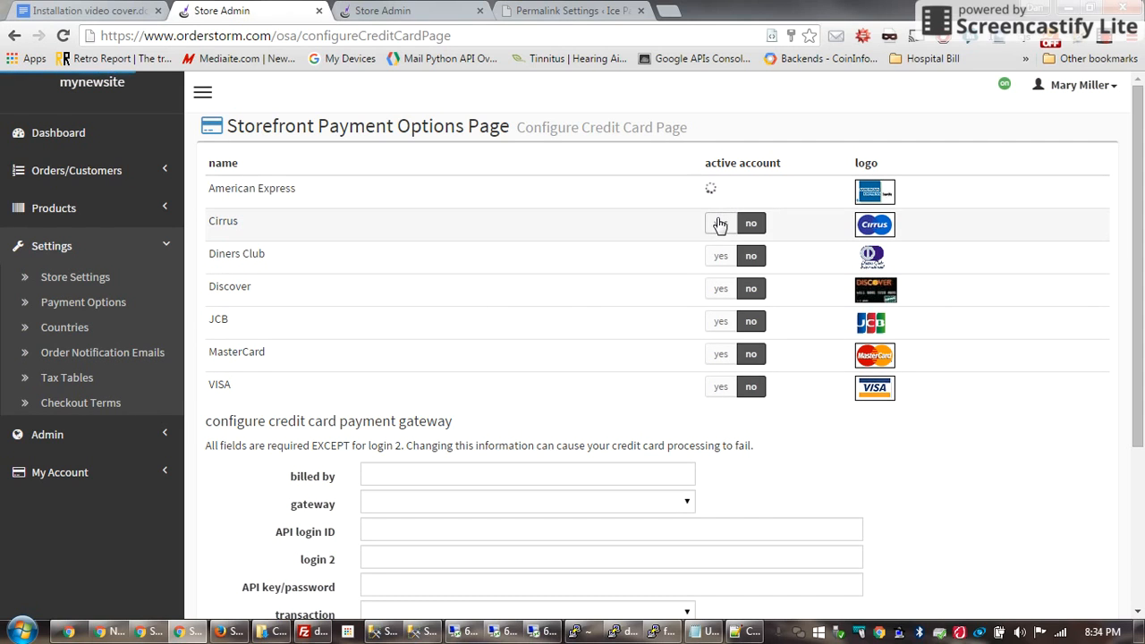
pyautogui.click(720, 223)
pyautogui.scroll(-2, 650, 322)
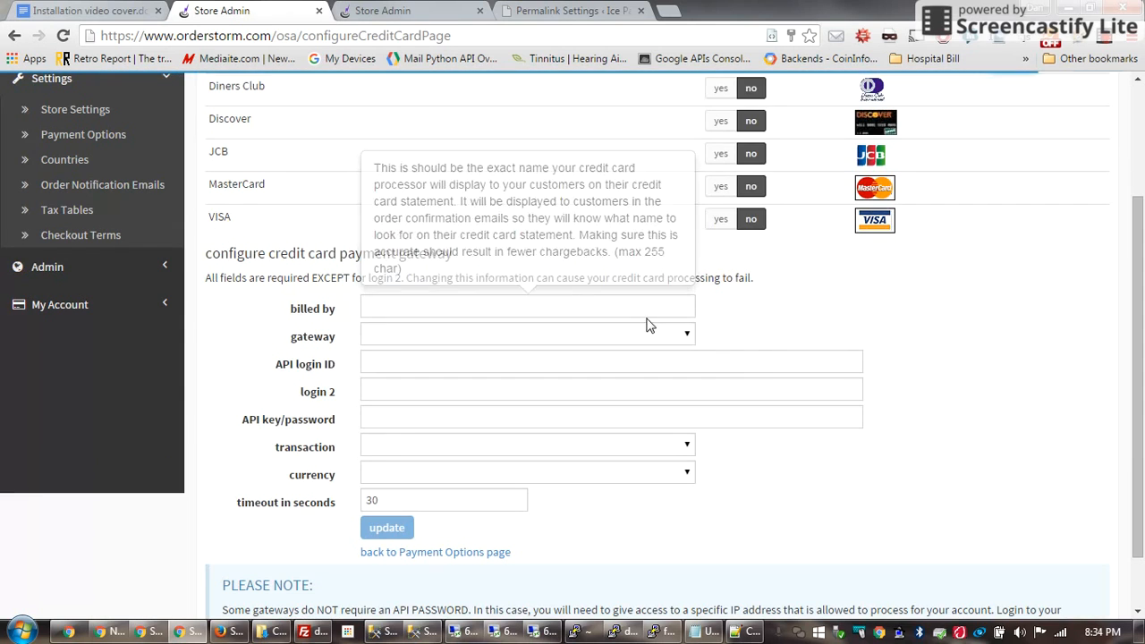
pyautogui.click(685, 337)
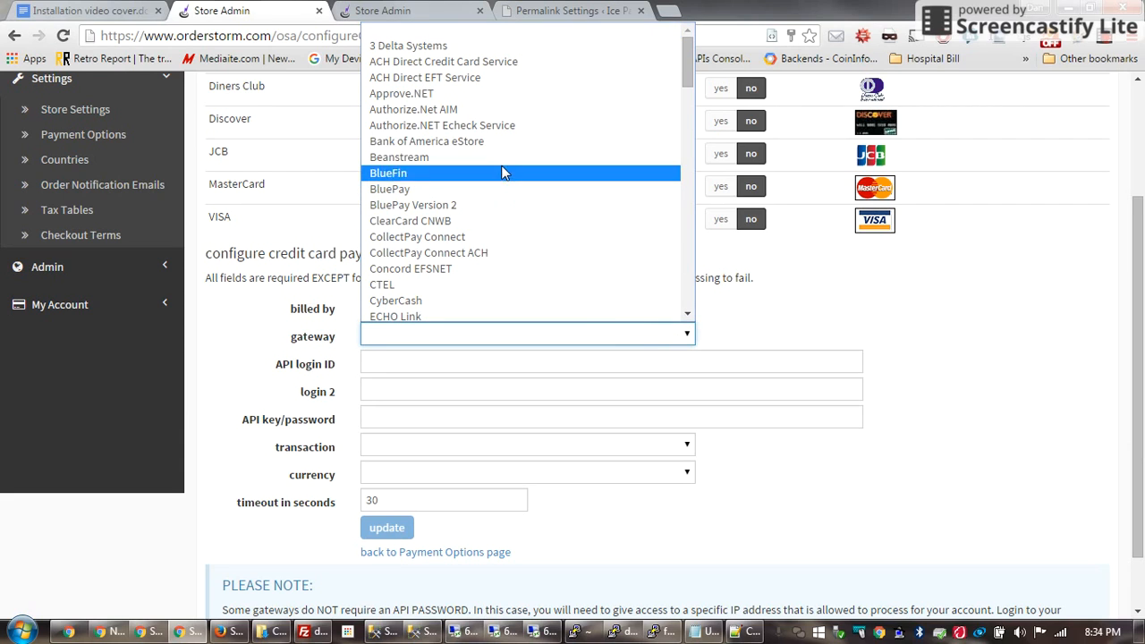
pyautogui.click(465, 99)
# Fill both gateway login fields with 'asdf' and go back to the payment options list
pyautogui.click(388, 360)
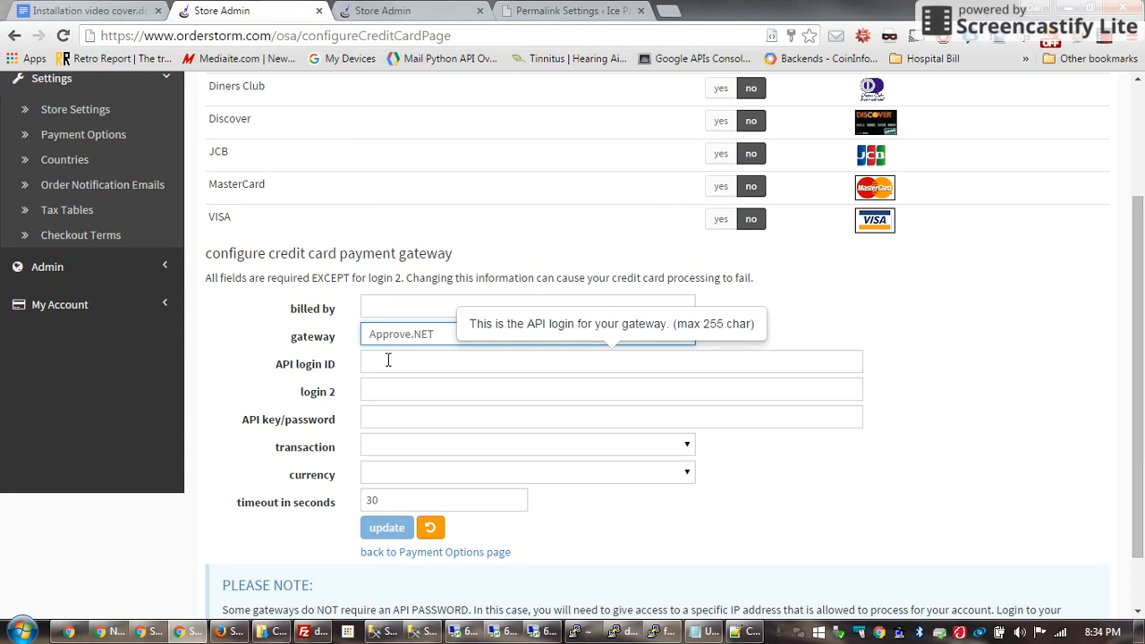
pyautogui.write('asdf')
pyautogui.click(382, 387)
pyautogui.write('asdf')
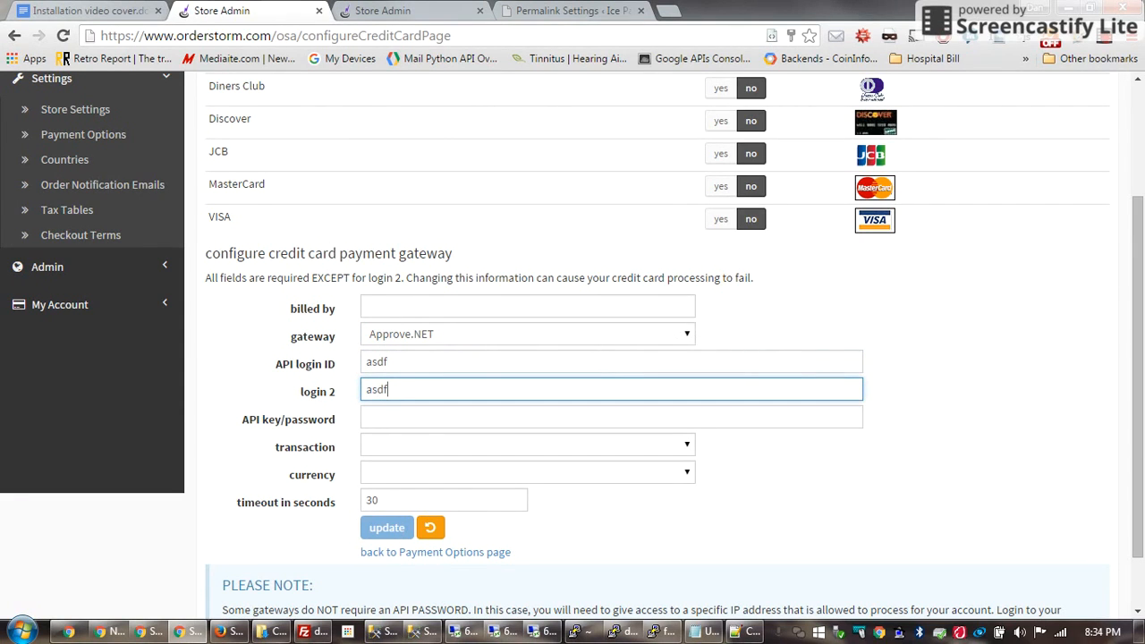
pyautogui.scroll(3, 509, 223)
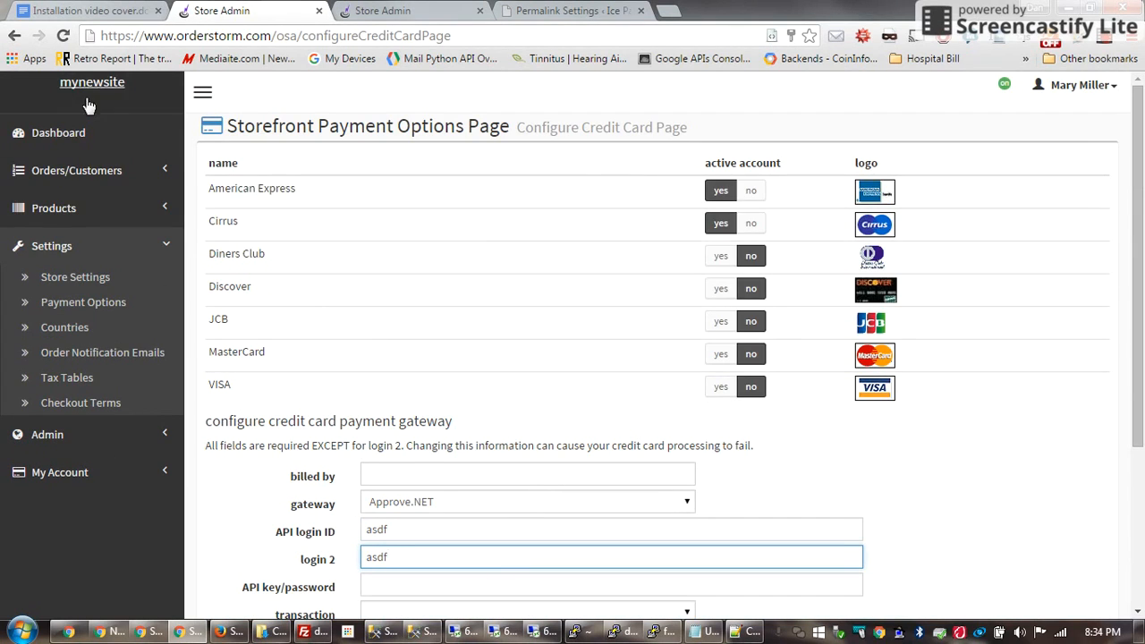
pyautogui.click(12, 35)
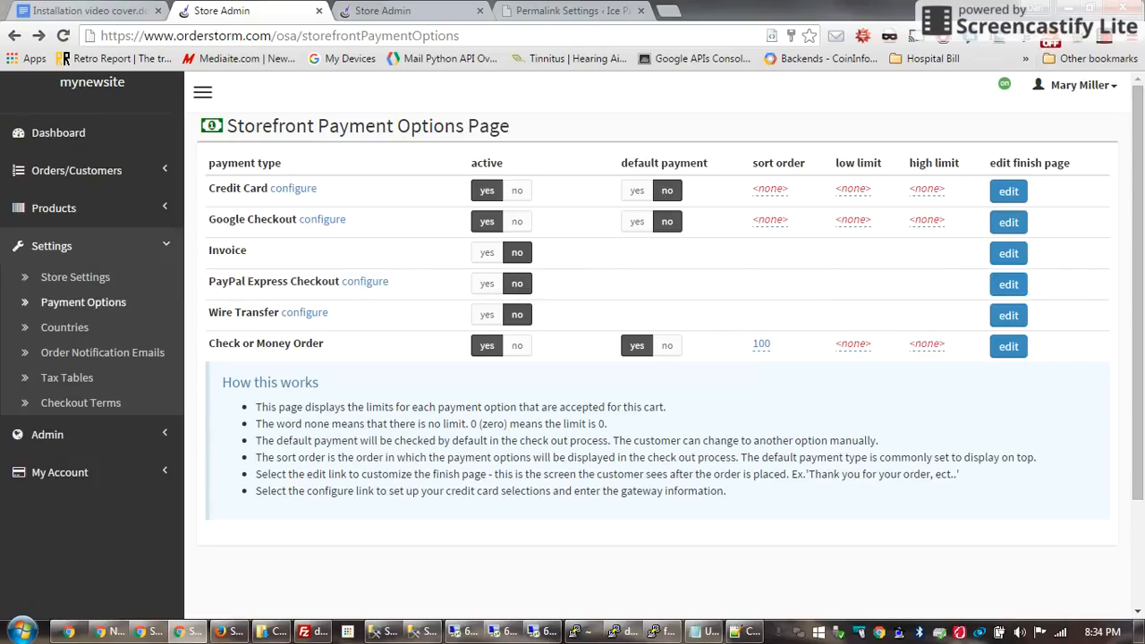
# Set Australia, American Samoa and Aland Islands to 'yes' in the Countries list
pyautogui.click(84, 301)
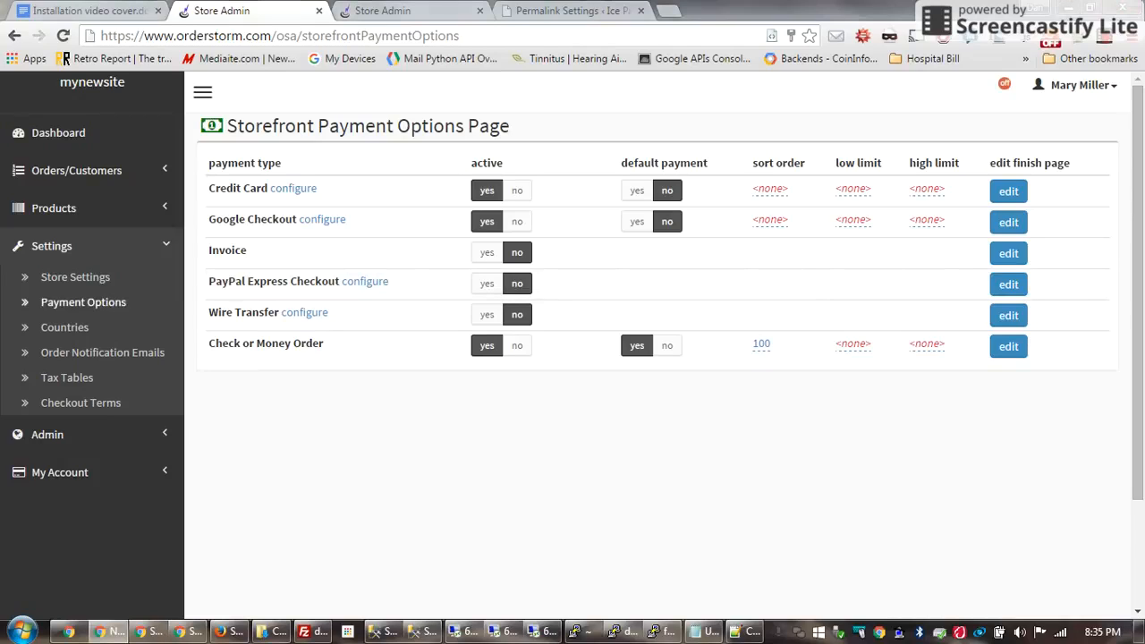
pyautogui.click(64, 327)
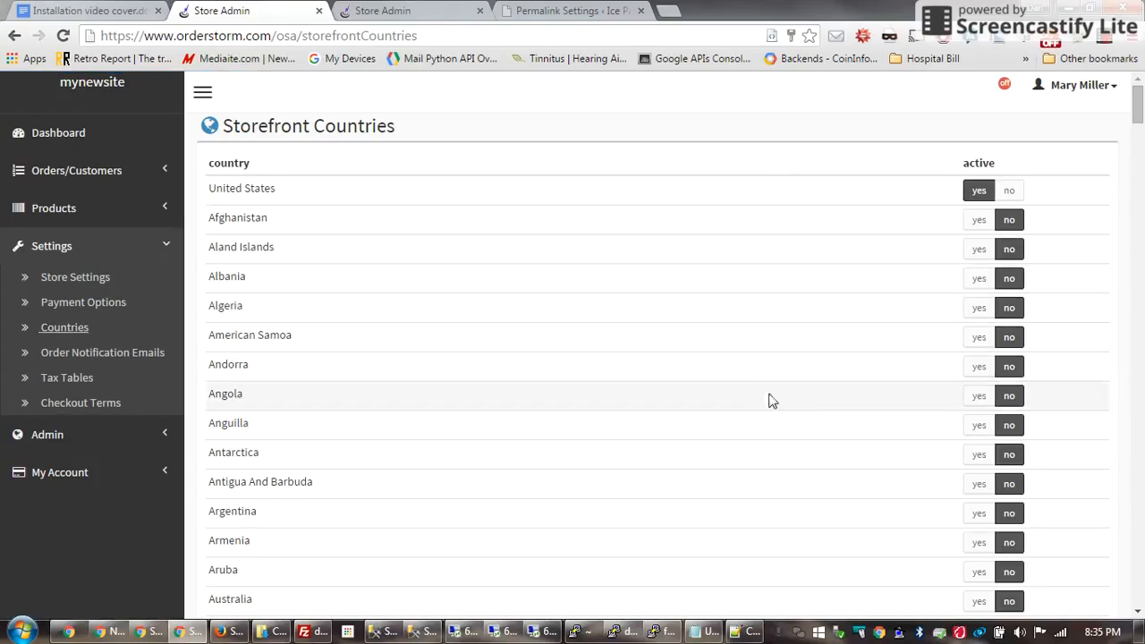
pyautogui.click(976, 604)
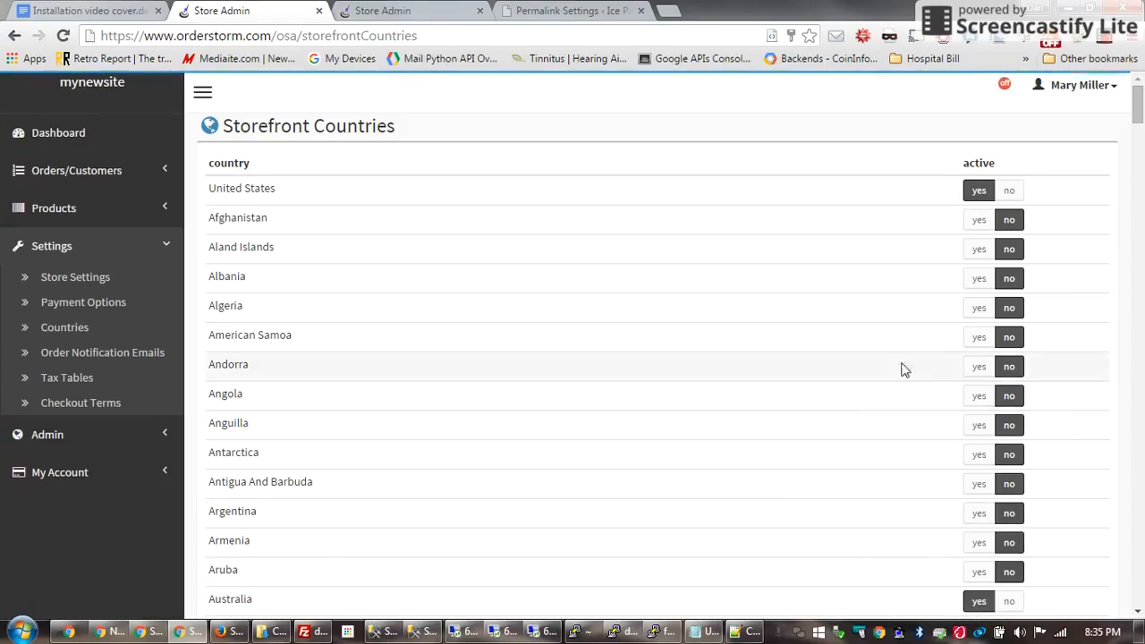
pyautogui.click(979, 344)
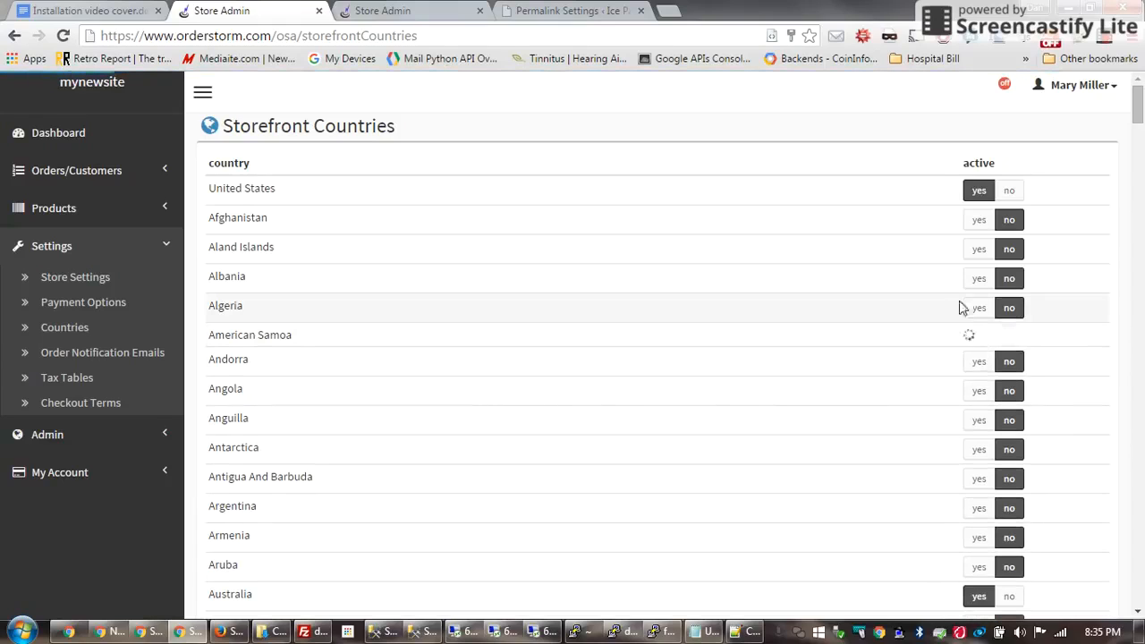
pyautogui.click(975, 256)
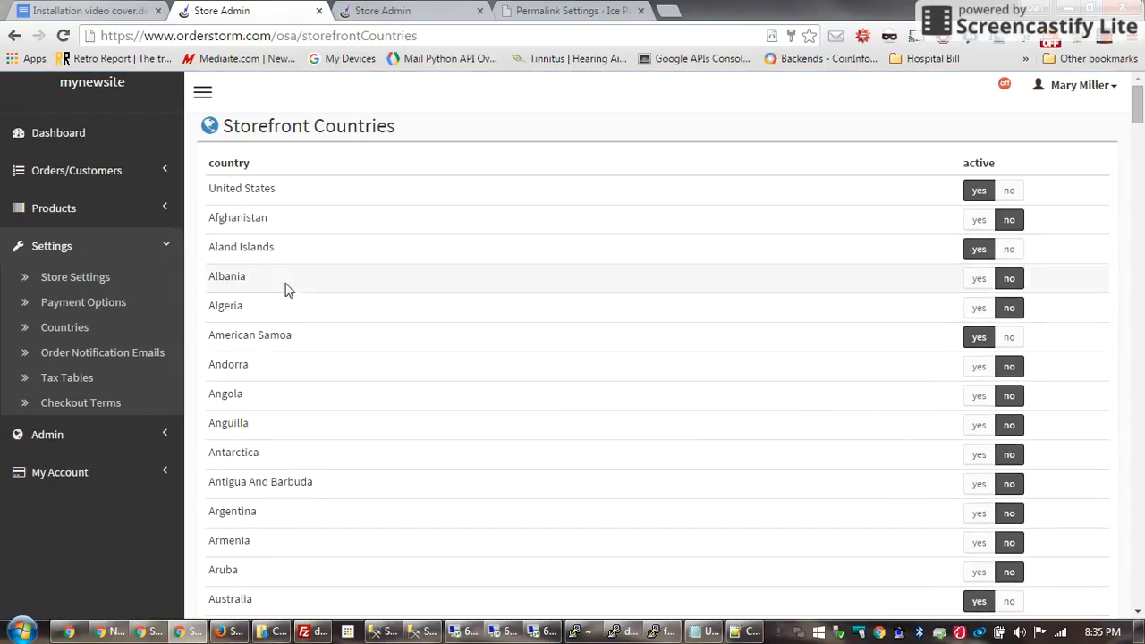
pyautogui.click(122, 357)
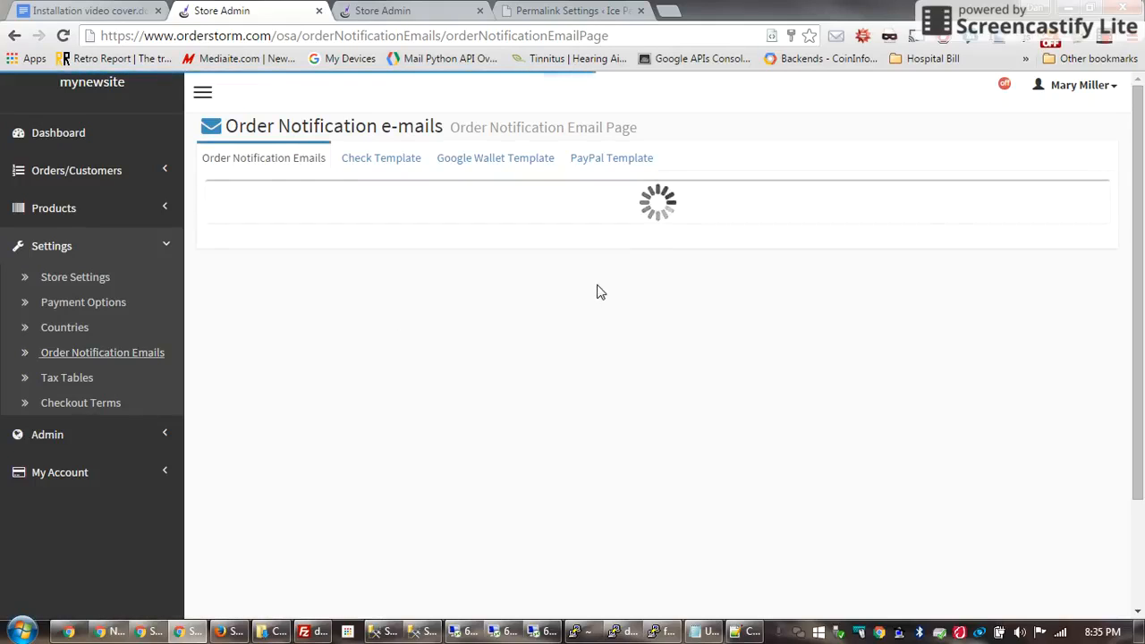
# Add a new e-mail address to the order notification recipients with the plus button
pyautogui.moveTo(404, 251); pyautogui.dragTo(214, 252)
pyautogui.click(399, 202)
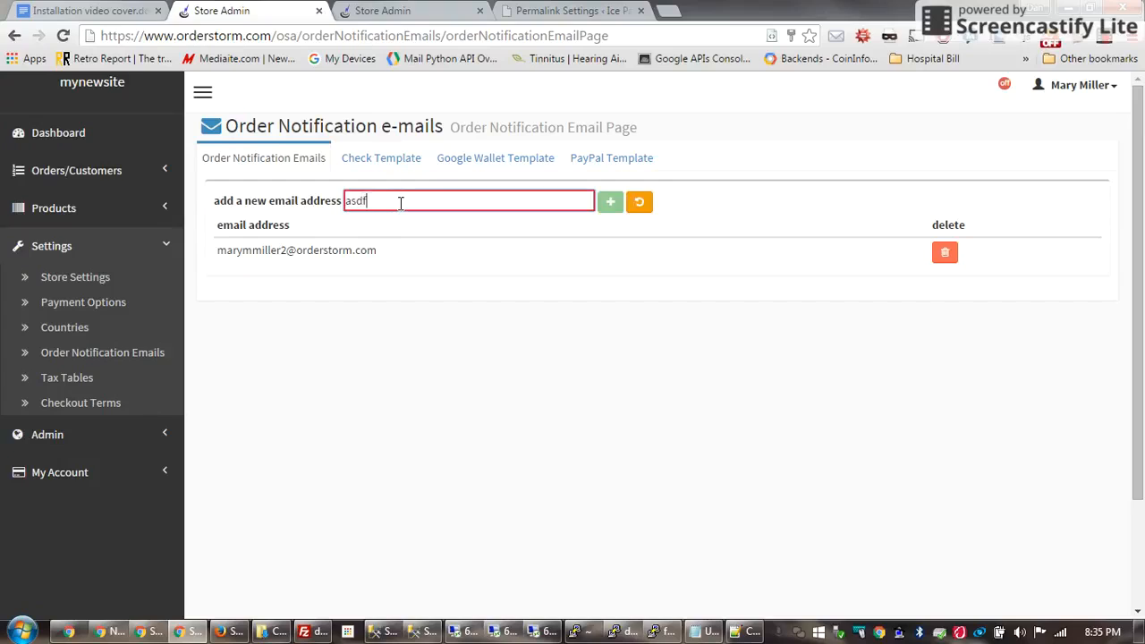
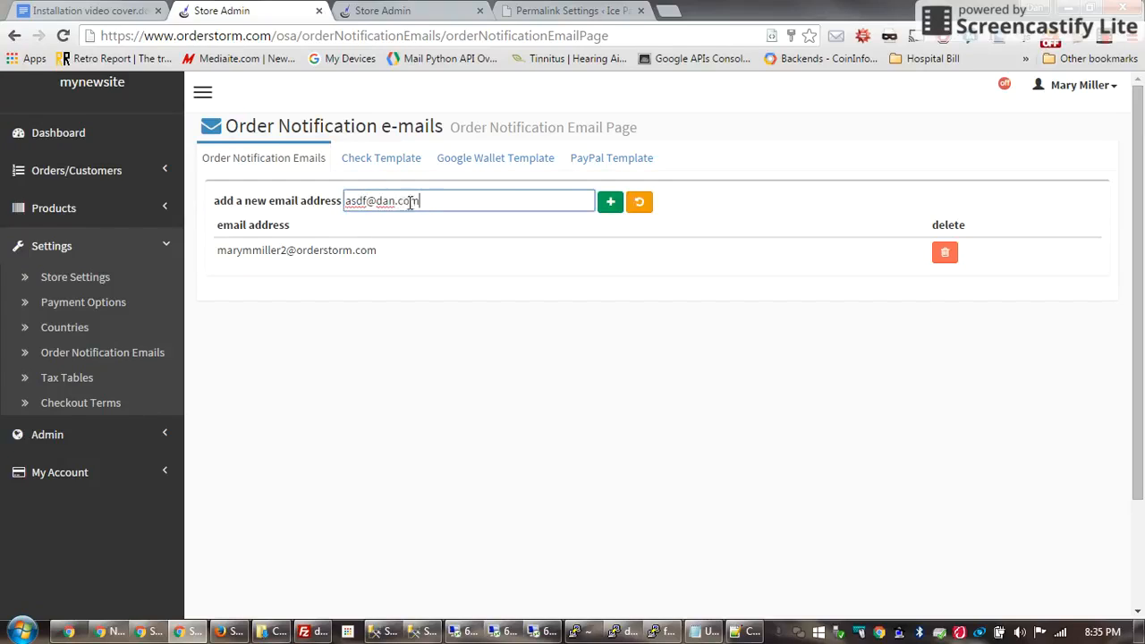
pyautogui.click(603, 209)
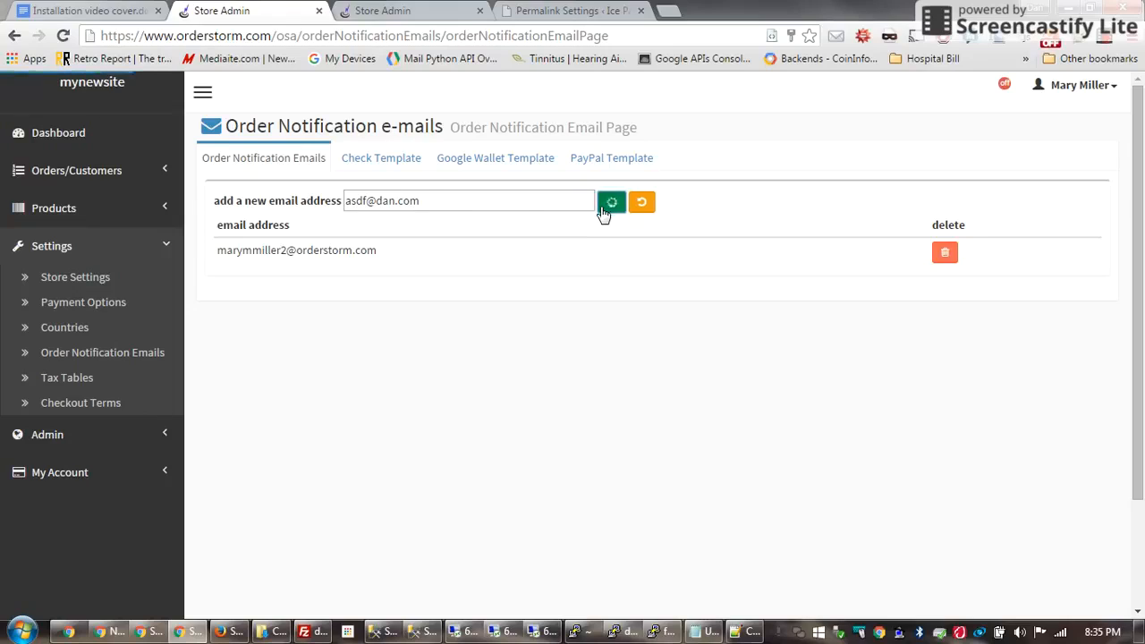
pyautogui.click(97, 171)
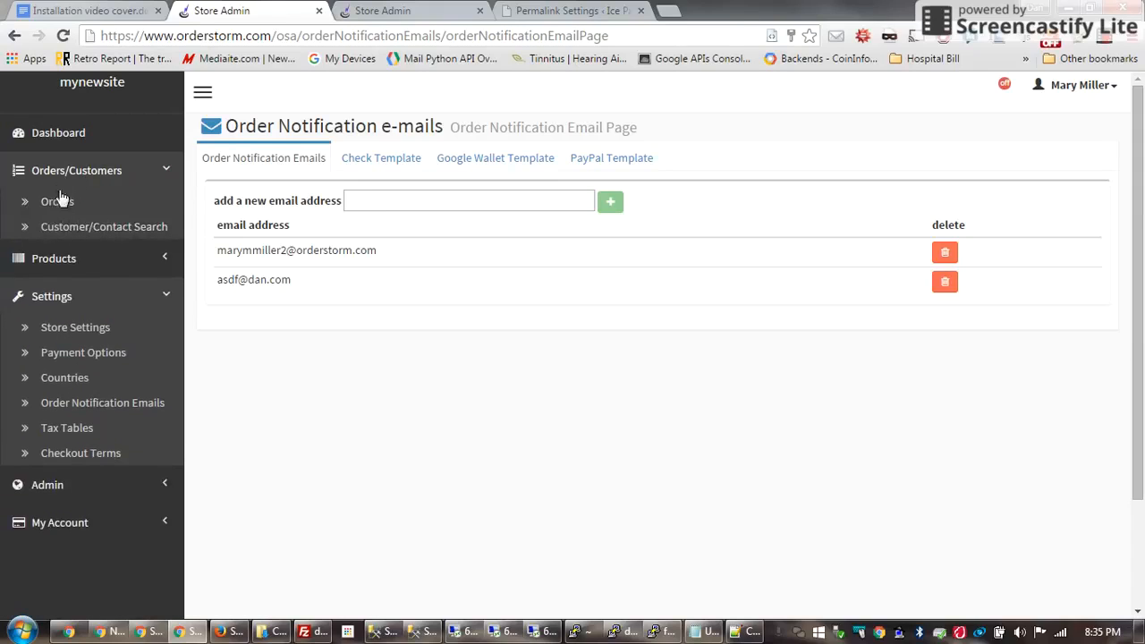
pyautogui.click(72, 178)
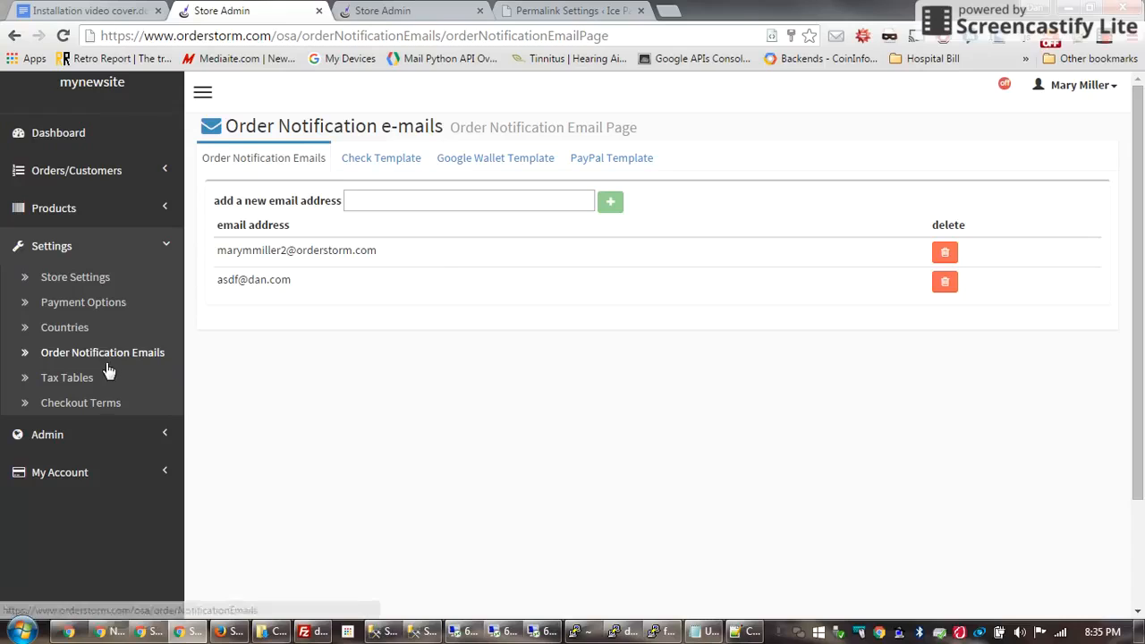
# Enter the checkout terms title 'My Terms' and placeholder terms text, then click update
pyautogui.click(79, 405)
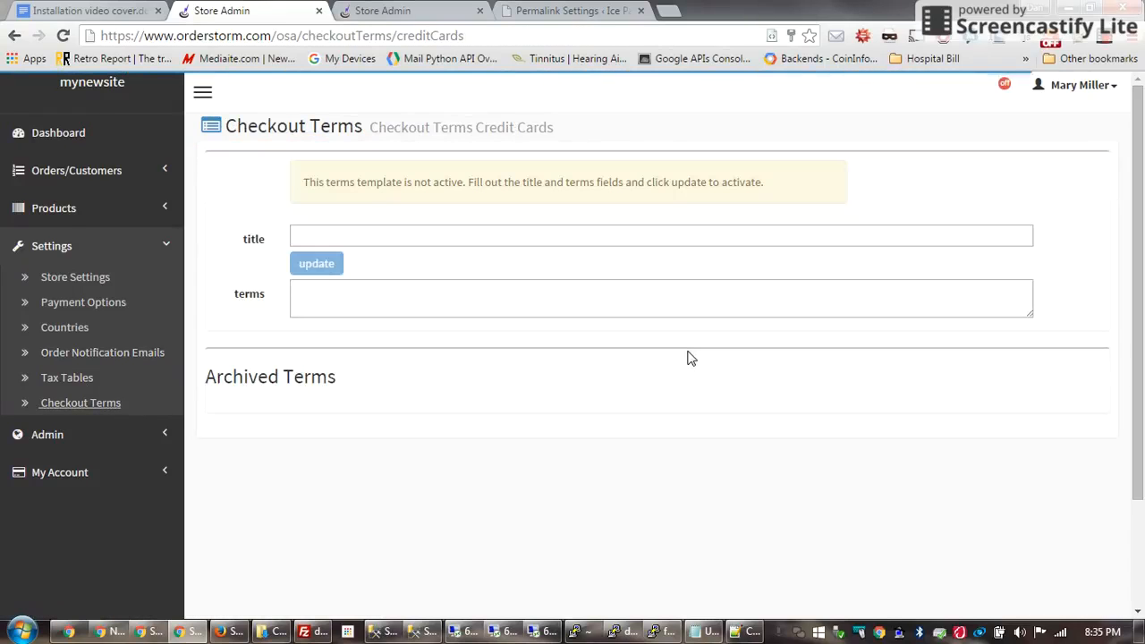
pyautogui.click(403, 238)
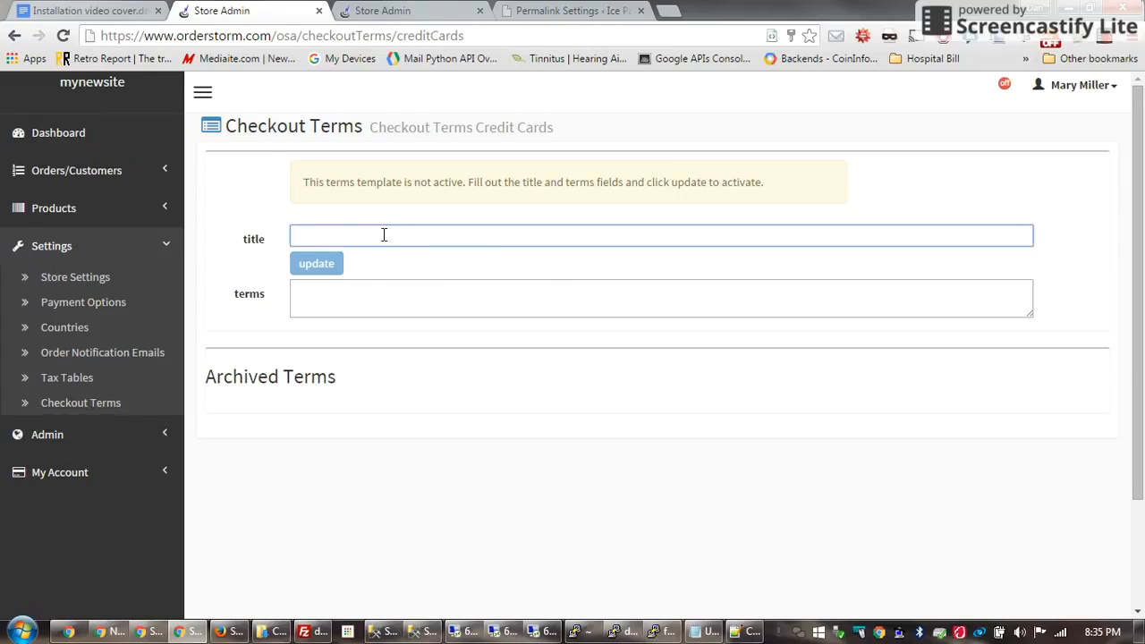
pyautogui.write('My Terms')
pyautogui.click(402, 308)
pyautogui.write('laskj aslkdfj alskdjf')
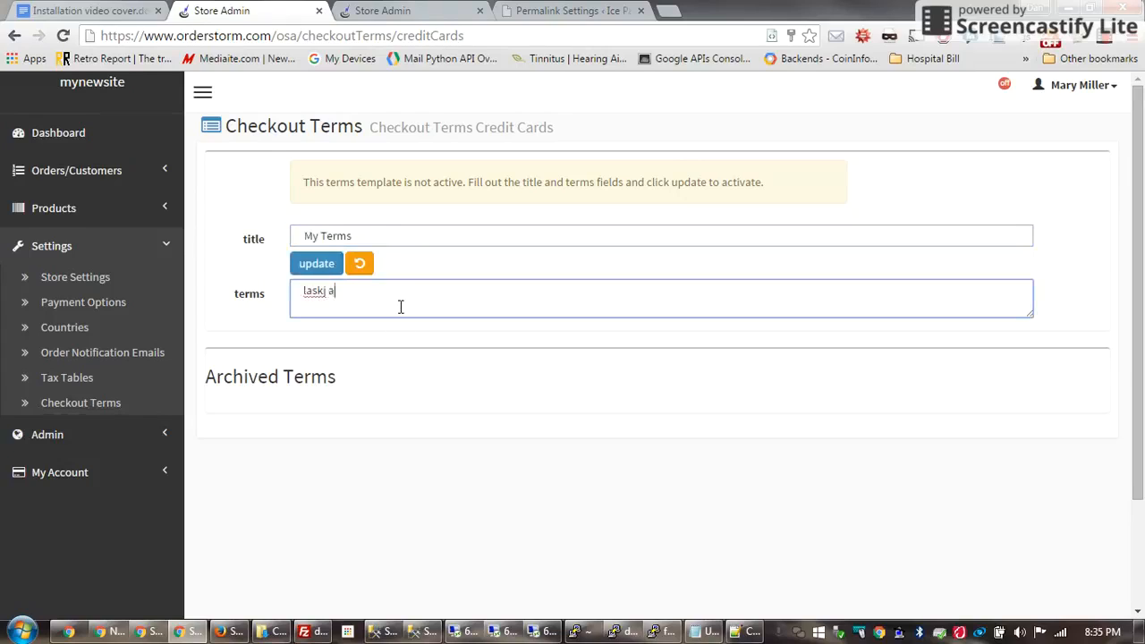
pyautogui.click(308, 263)
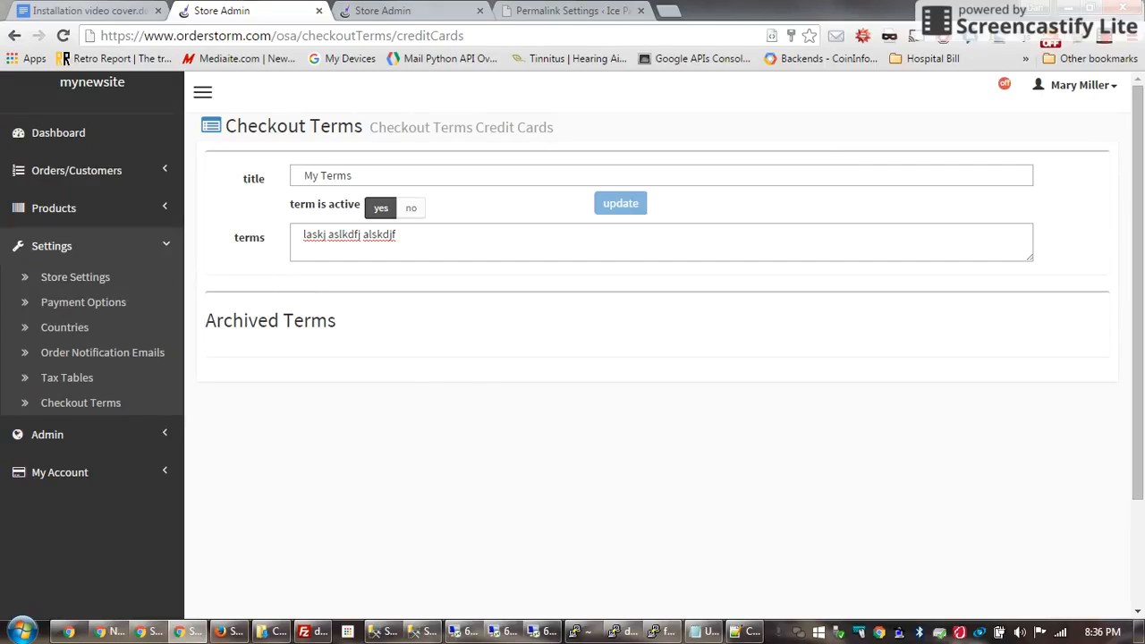
# Open Tax Tables and keep the country filter on US - United States to list state rates
pyautogui.click(59, 382)
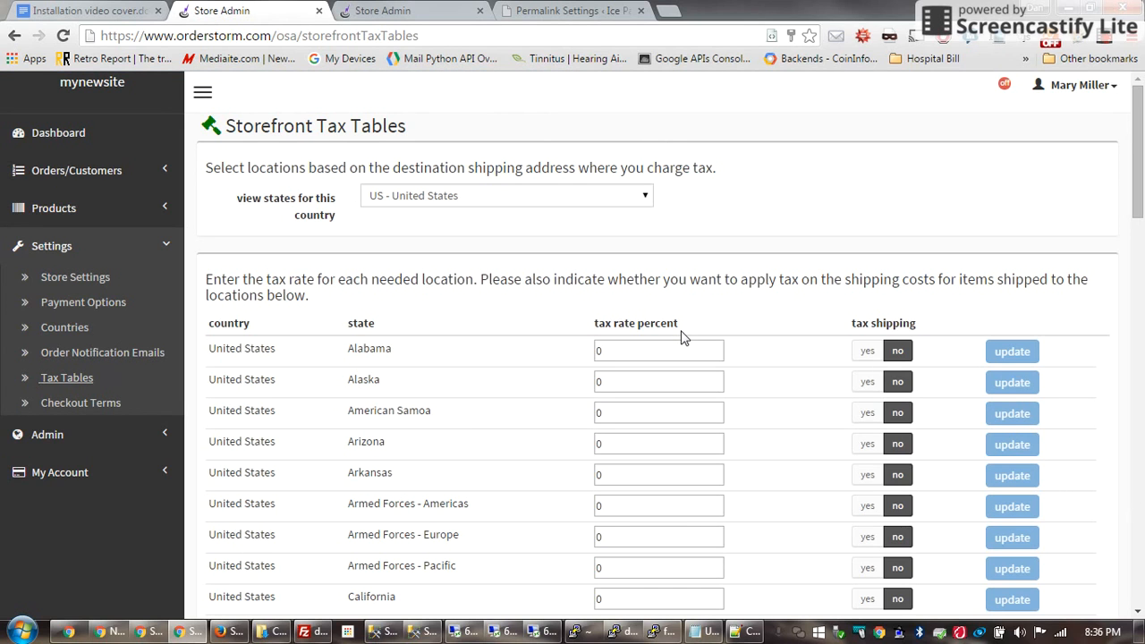
pyautogui.click(645, 196)
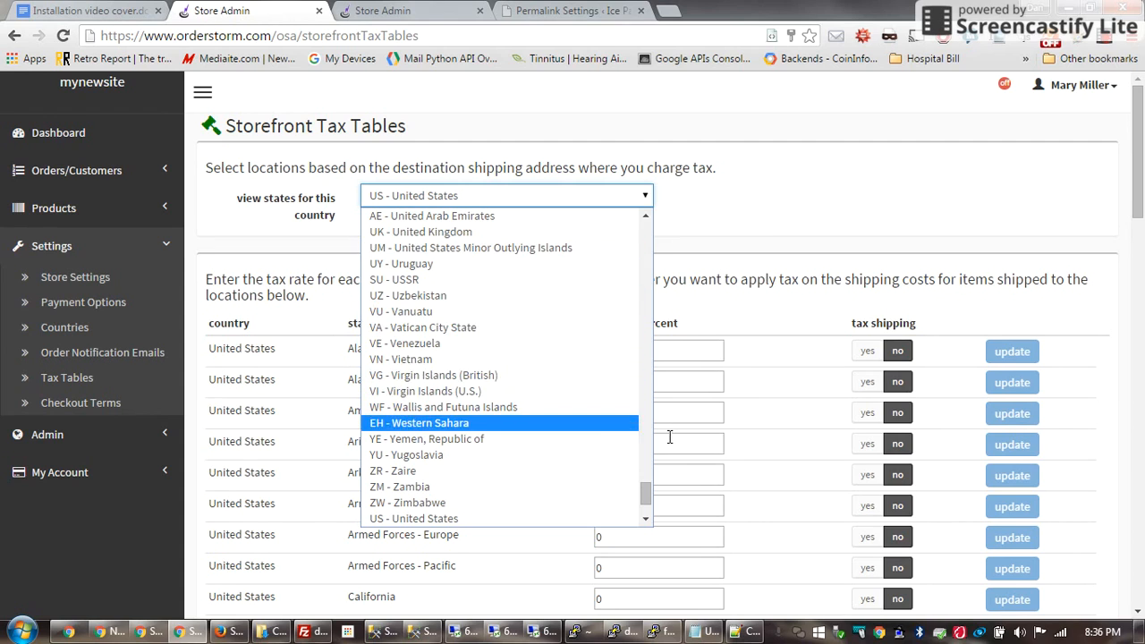
pyautogui.click(767, 195)
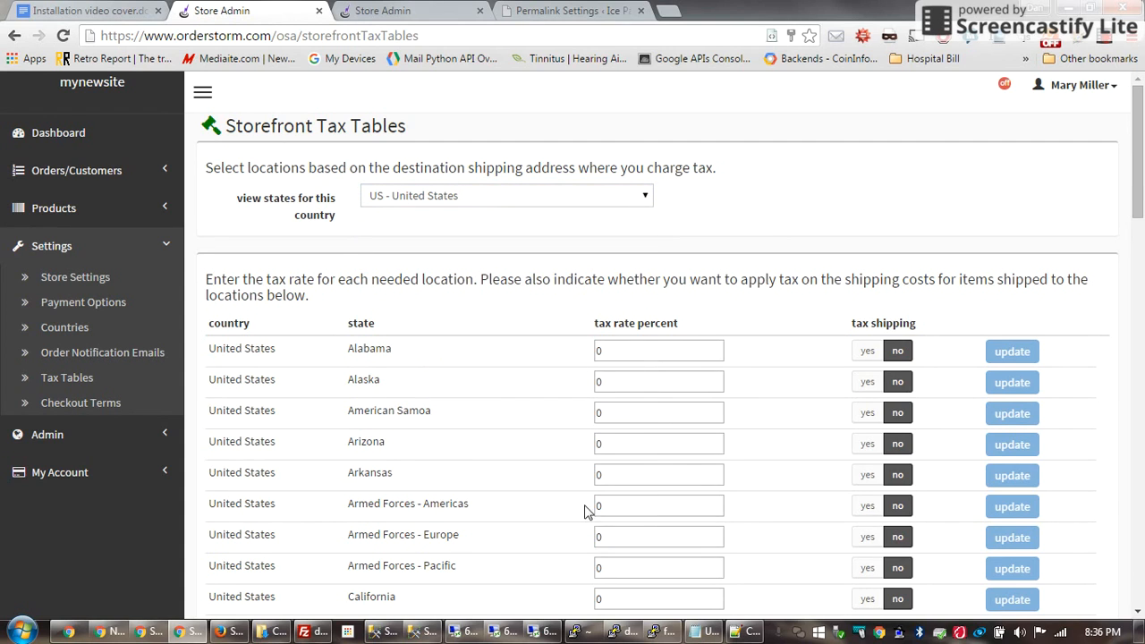